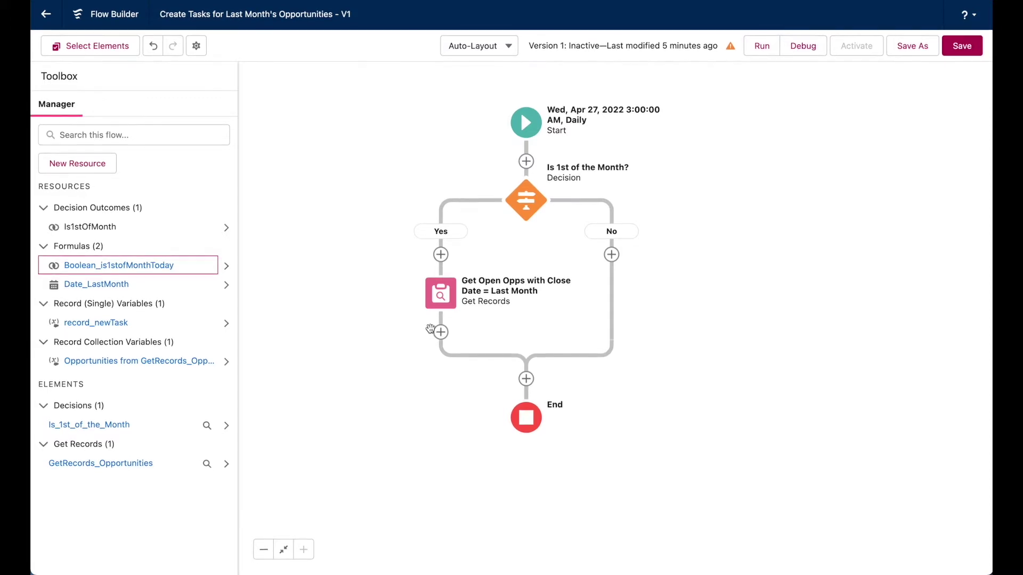
double_click(450, 289)
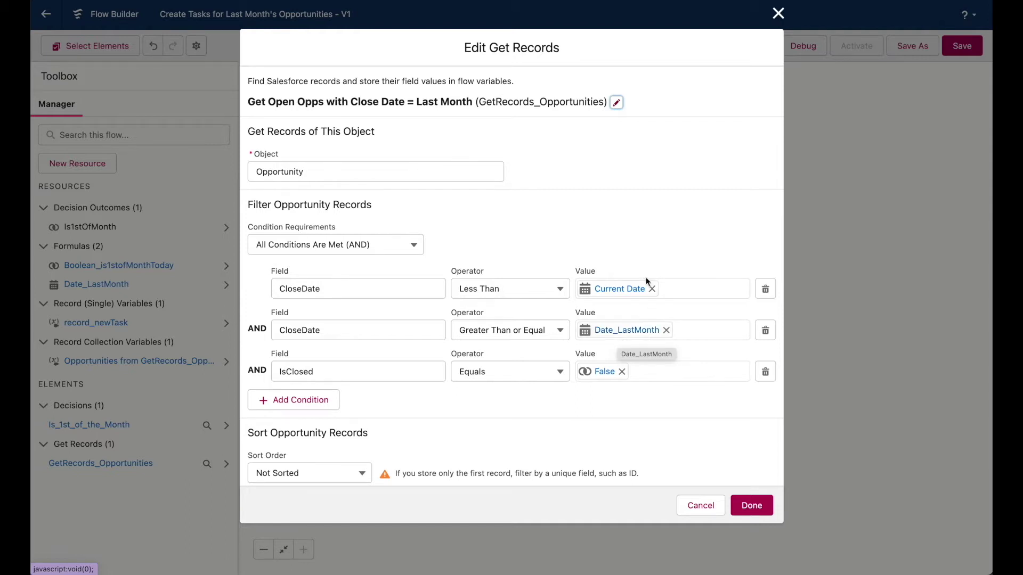
scroll(638, 300, down, 2)
scroll(638, 298, down, 6)
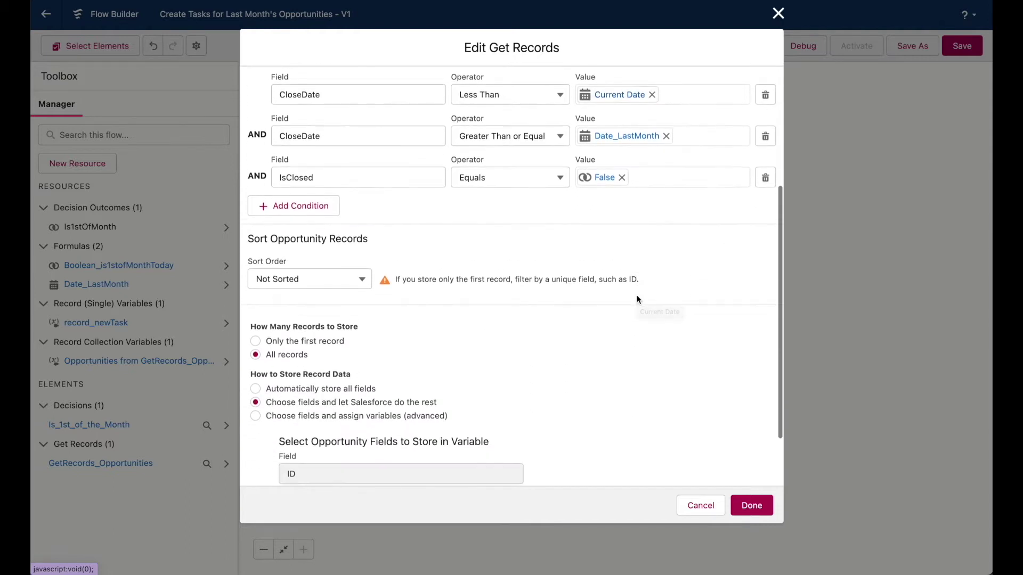
scroll(380, 323, up, 1)
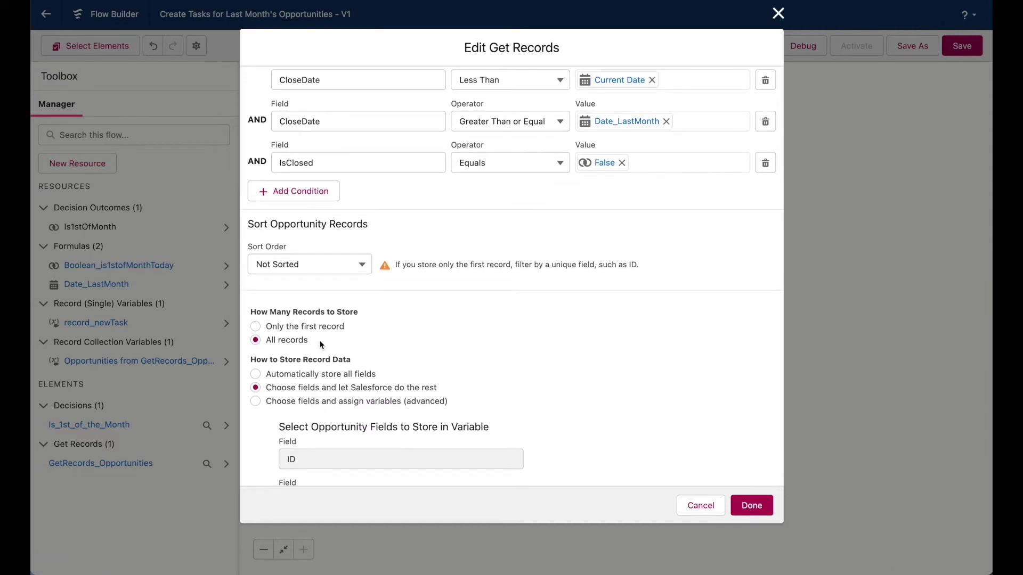
click(305, 345)
scroll(314, 341, down, 2)
click(751, 505)
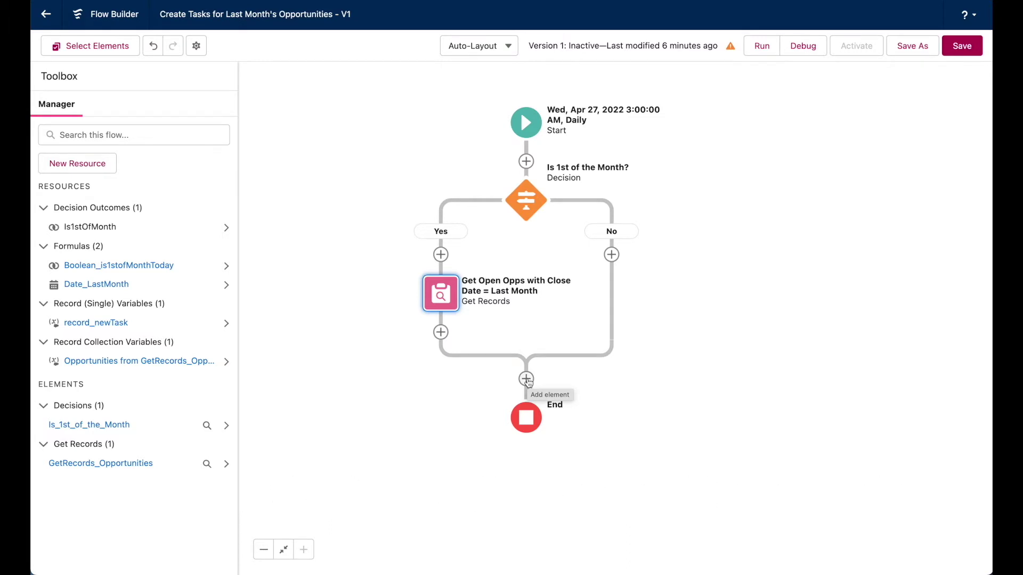
Step: After Get Records, add a loop 'Loop Opportunities' iterating over the GetRecords_Opportunities collection
click(441, 332)
scroll(434, 447, down, 3)
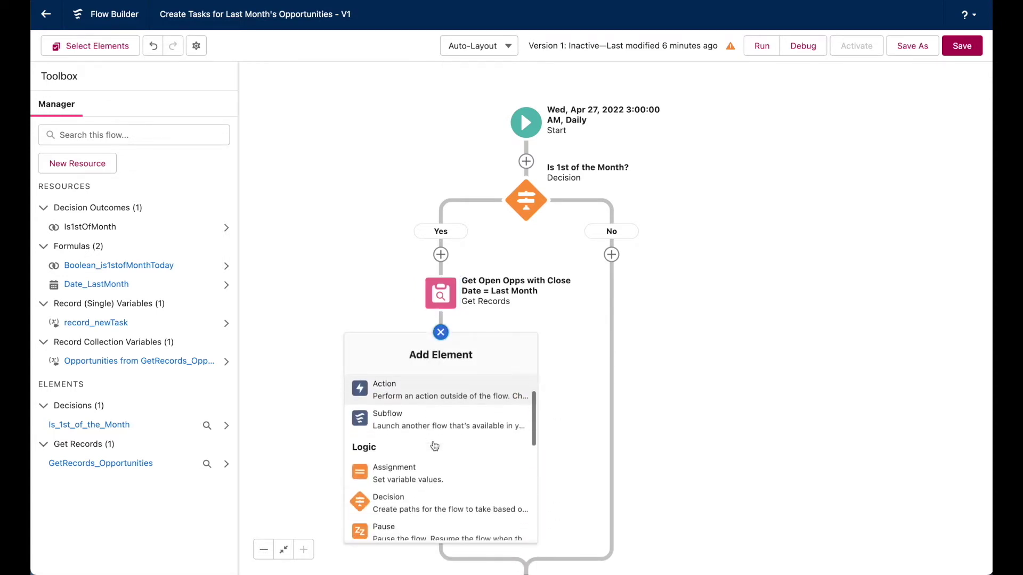
click(434, 450)
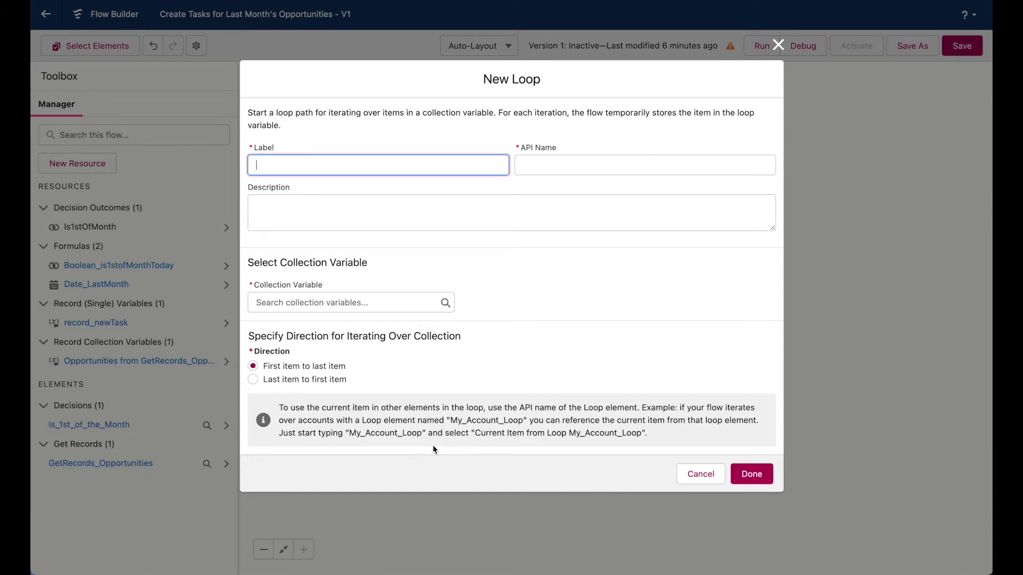
text(Loop Opportunities)
key(Tab)
key(Tab)
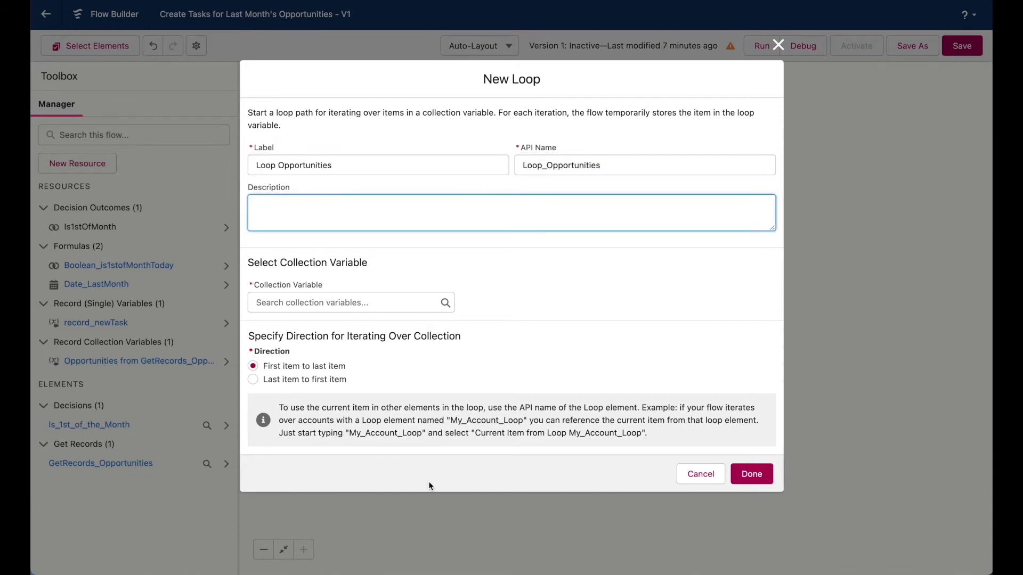
click(380, 302)
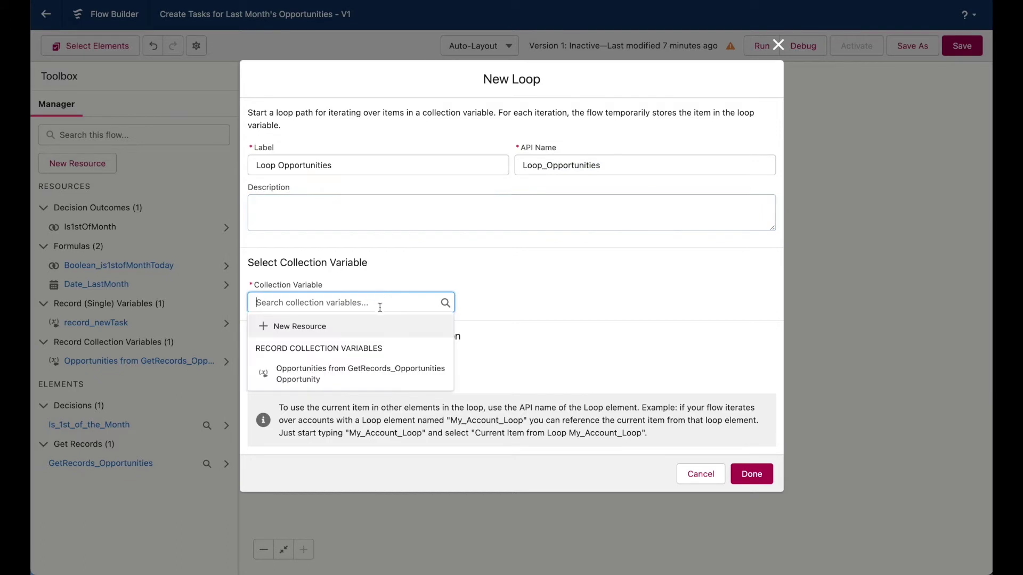
click(388, 380)
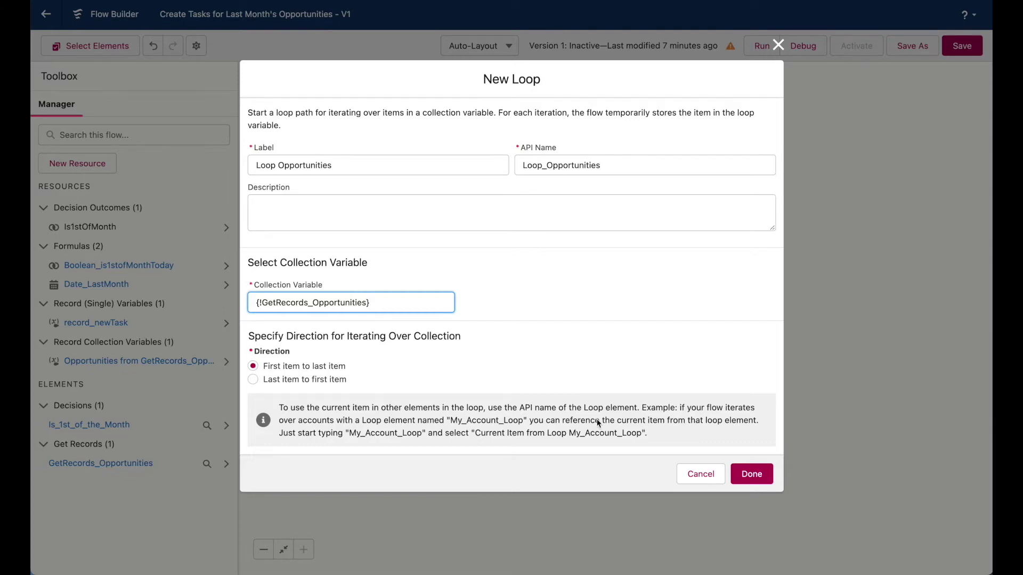
click(750, 474)
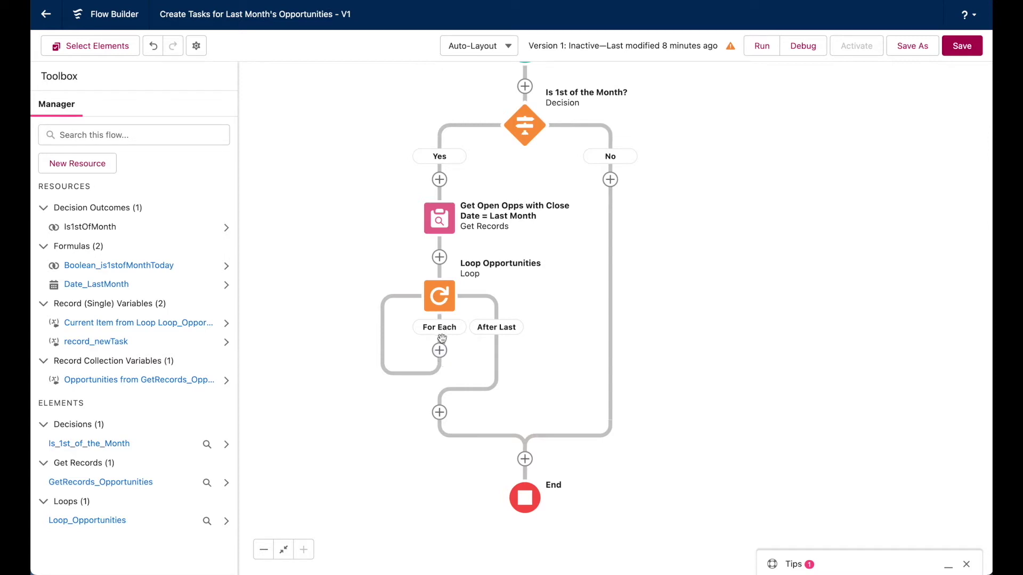
Step: Add an assignment 'Prepare Task to Alert Deal Owner' (API name Assignment_TaskPrep) in the For Each path
click(440, 351)
scroll(422, 458, down, 2)
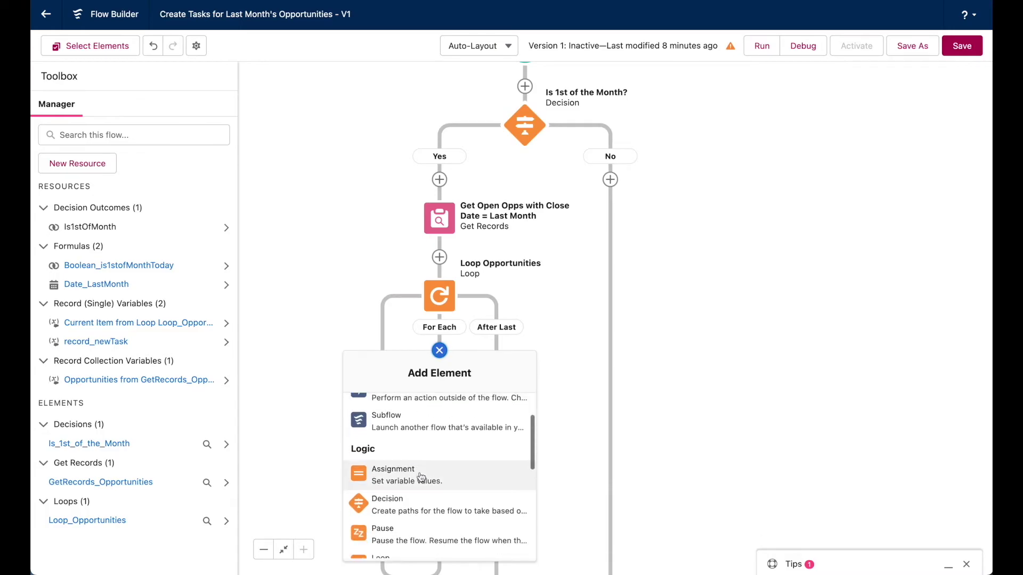
click(421, 477)
text(Prepare )
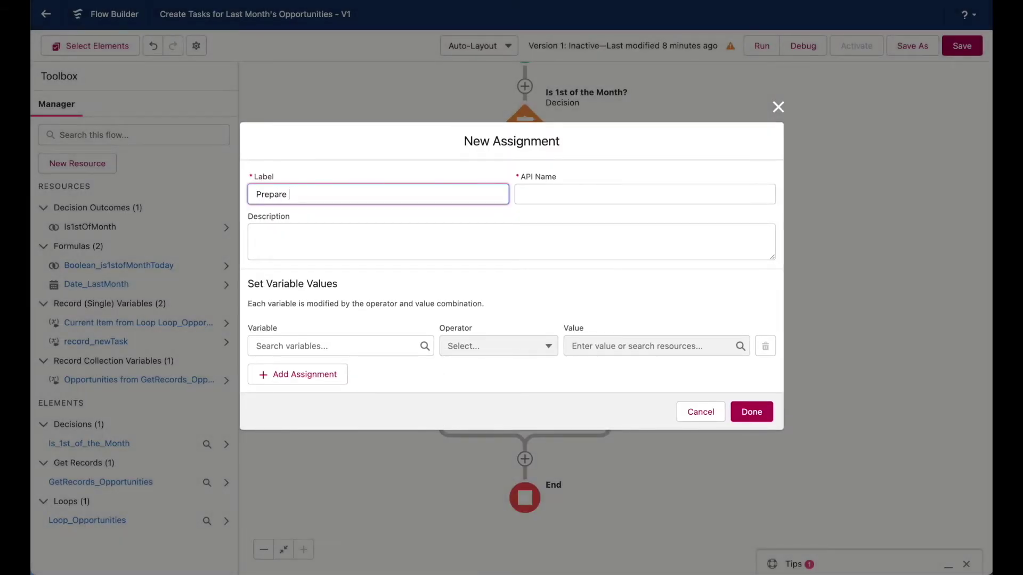
text(Task to Alert Deal Owner)
key(Tab)
text(Assignment_T)
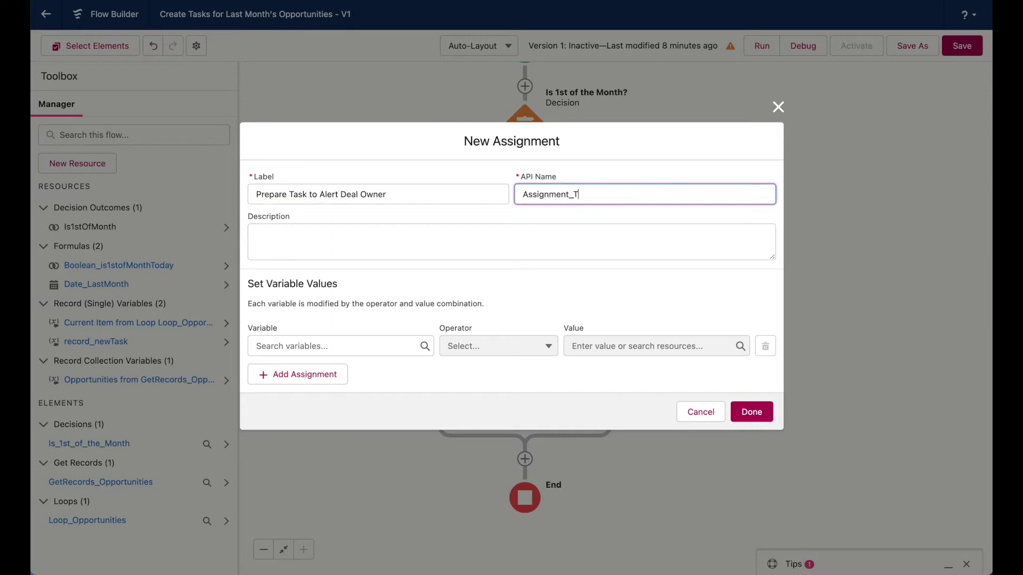
text(askPrep)
key(Tab)
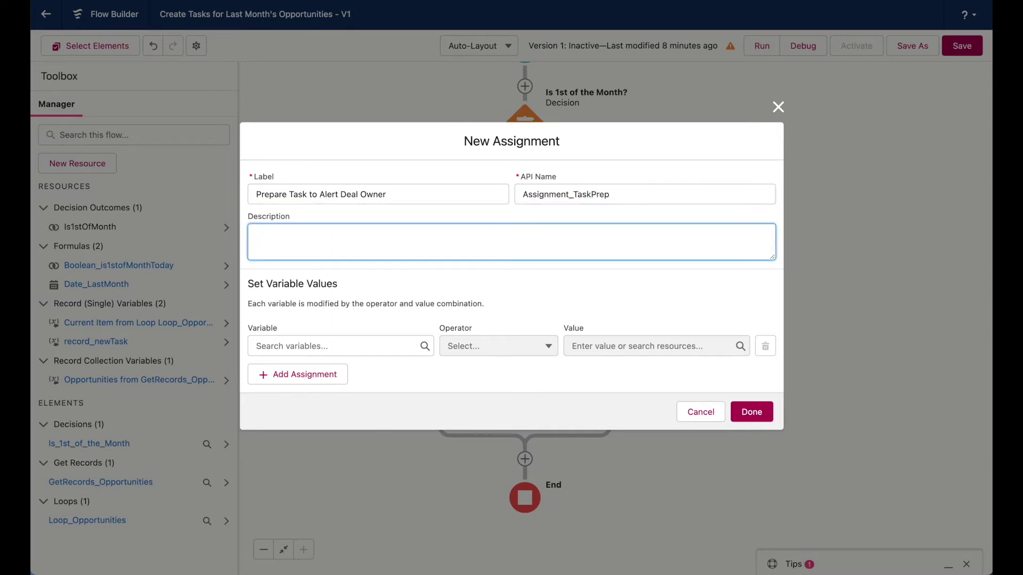
Step: Set record_newTask Subject to 'Follow up on past close date opportunity'
click(379, 351)
text(record)
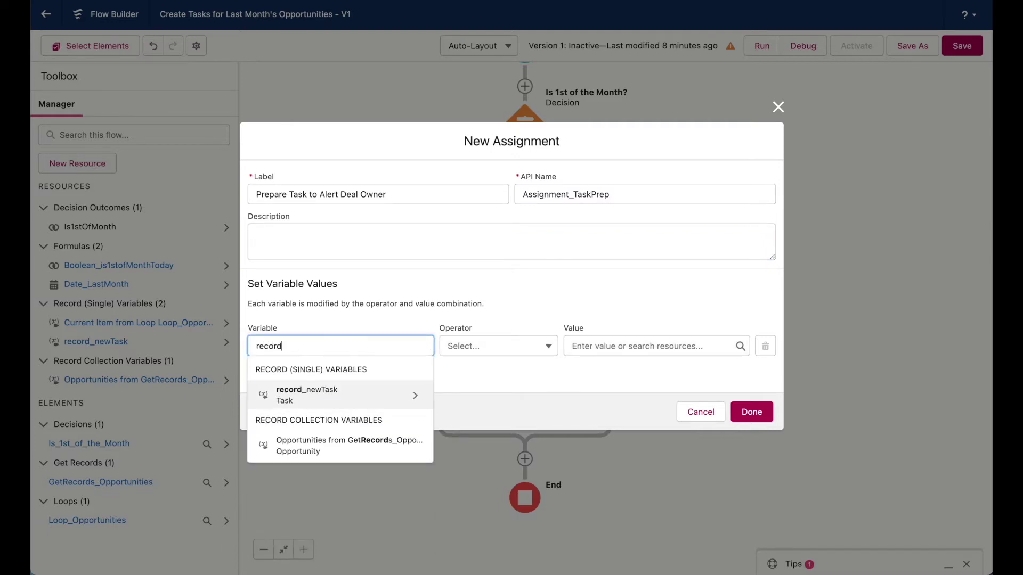
key(Return)
text(sub)
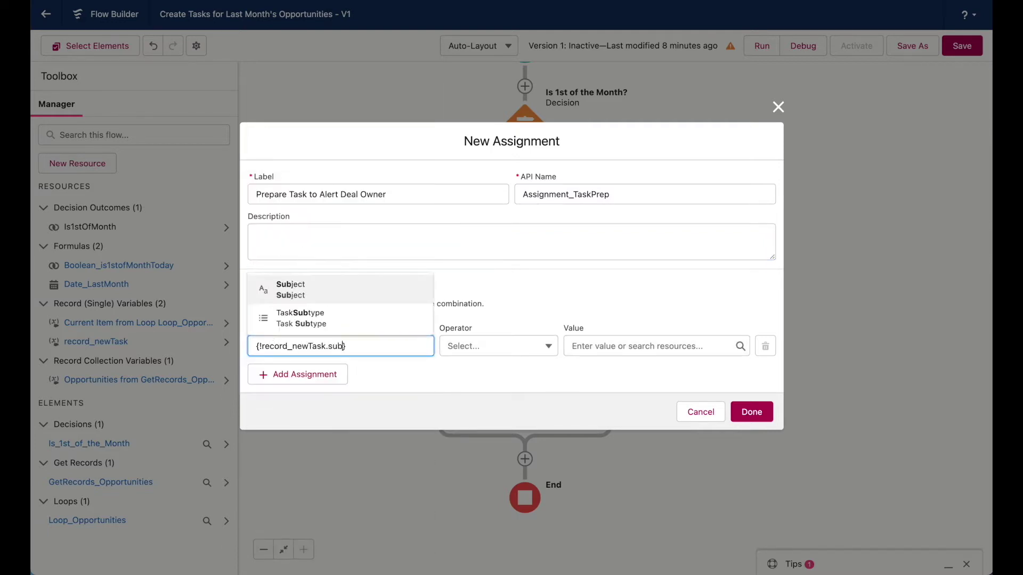
key(Return)
key(Tab)
key(Tab)
text(Foll)
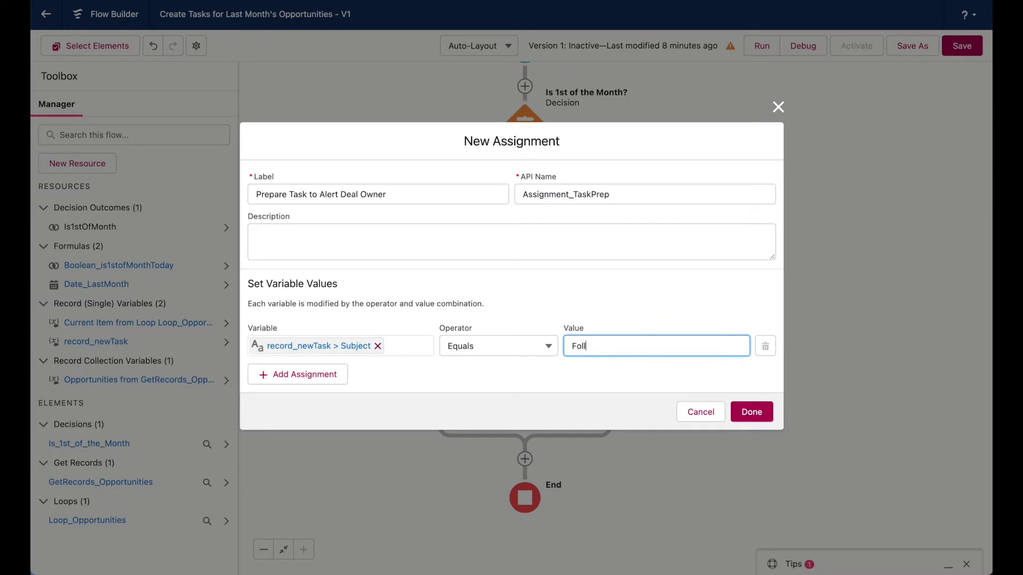
text(ow up on past close date opportunity)
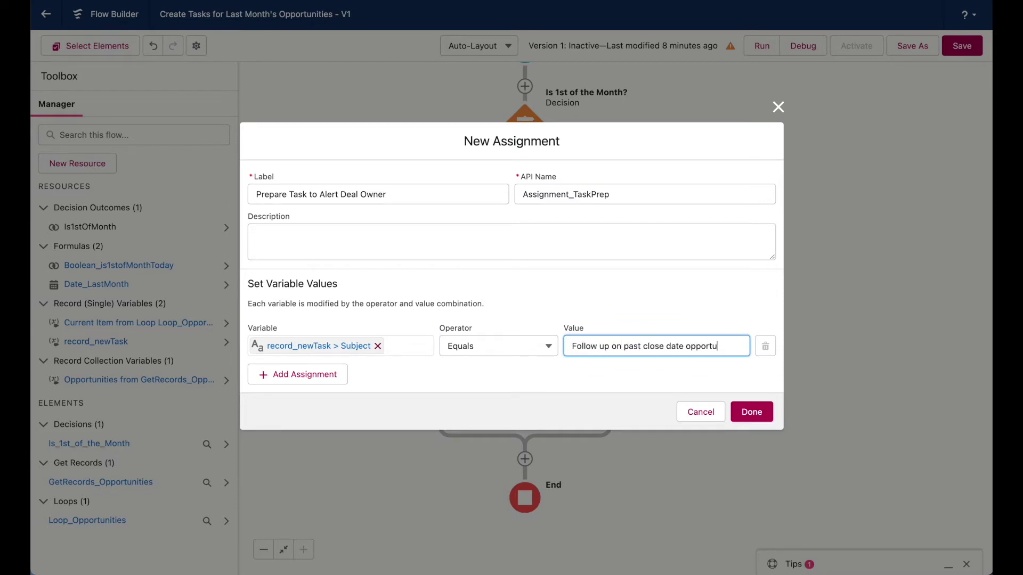
Step: Set record_newTask OwnerId to the current loop item's OwnerId
click(316, 375)
text(newt)
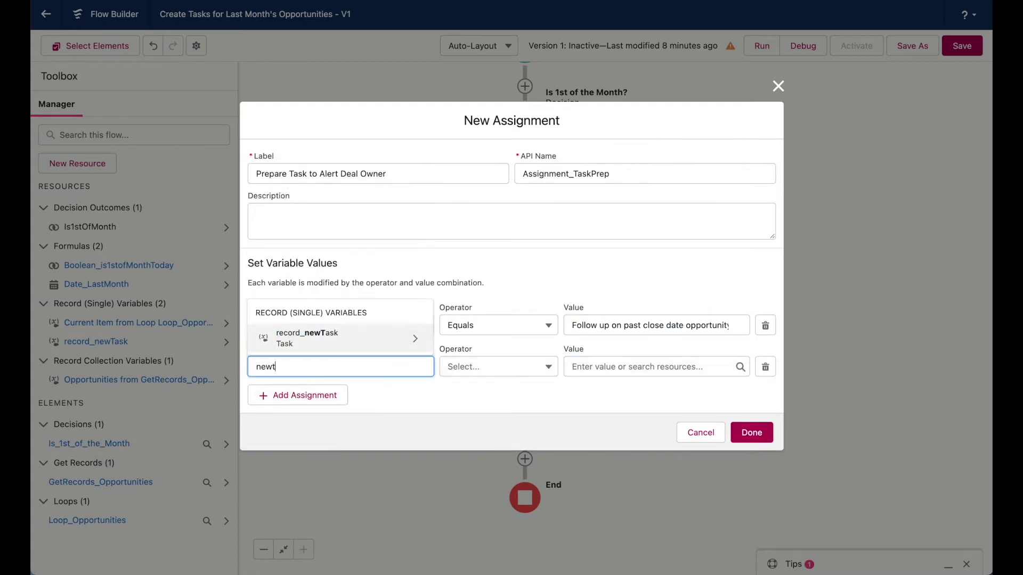
key(Return)
text(owner)
key(Return)
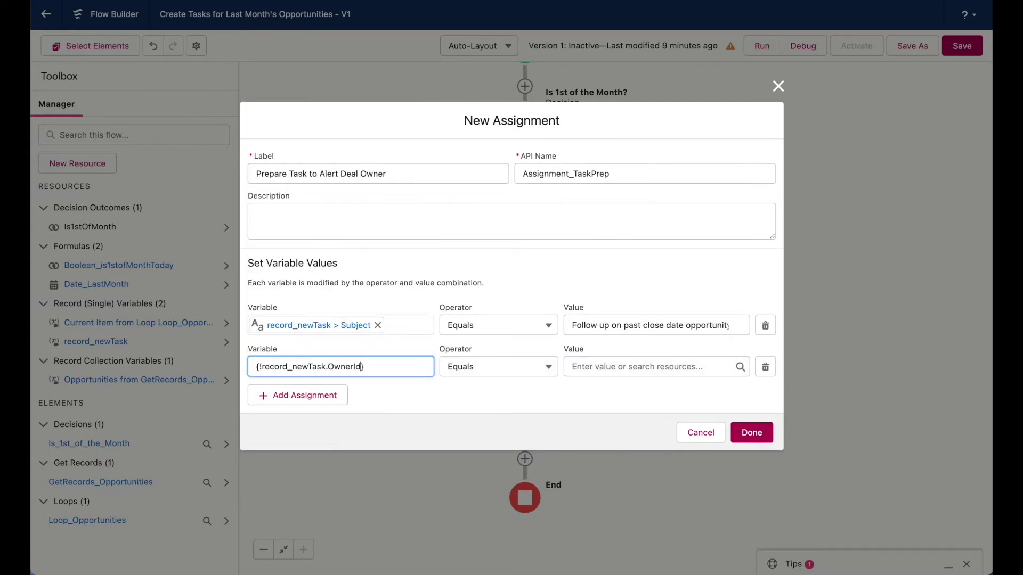
click(602, 364)
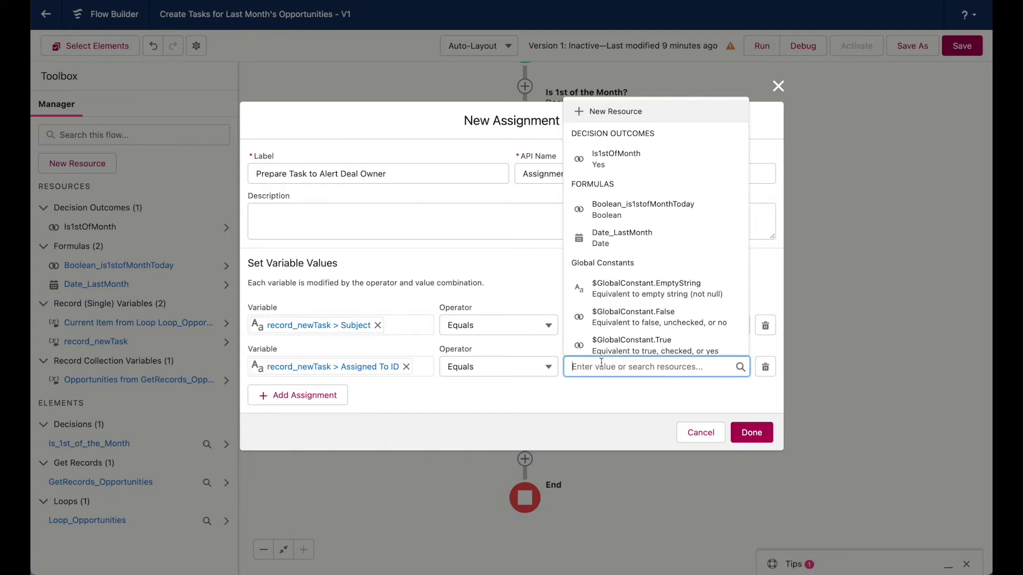
text(curren)
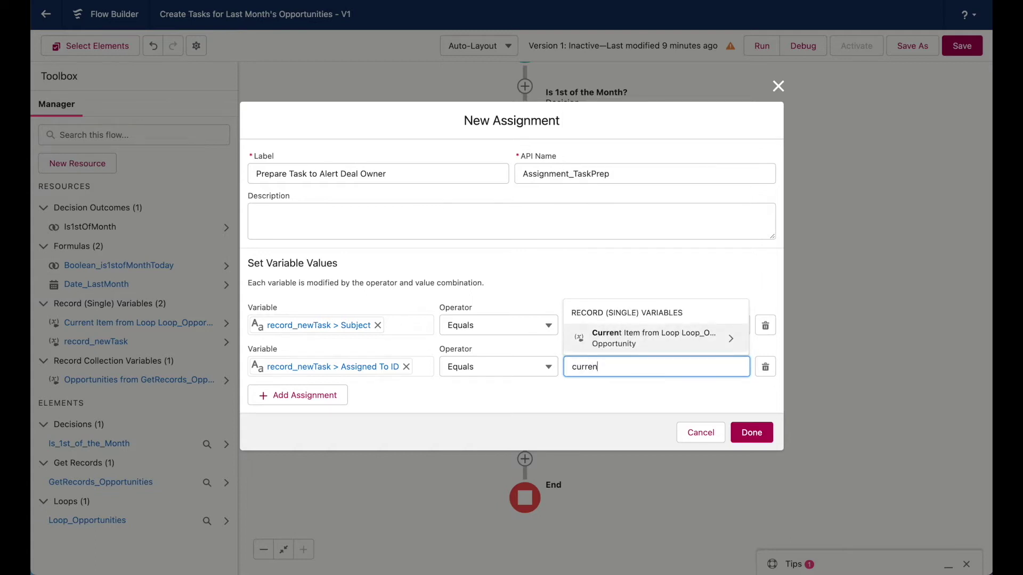
text(t item)
key(Return)
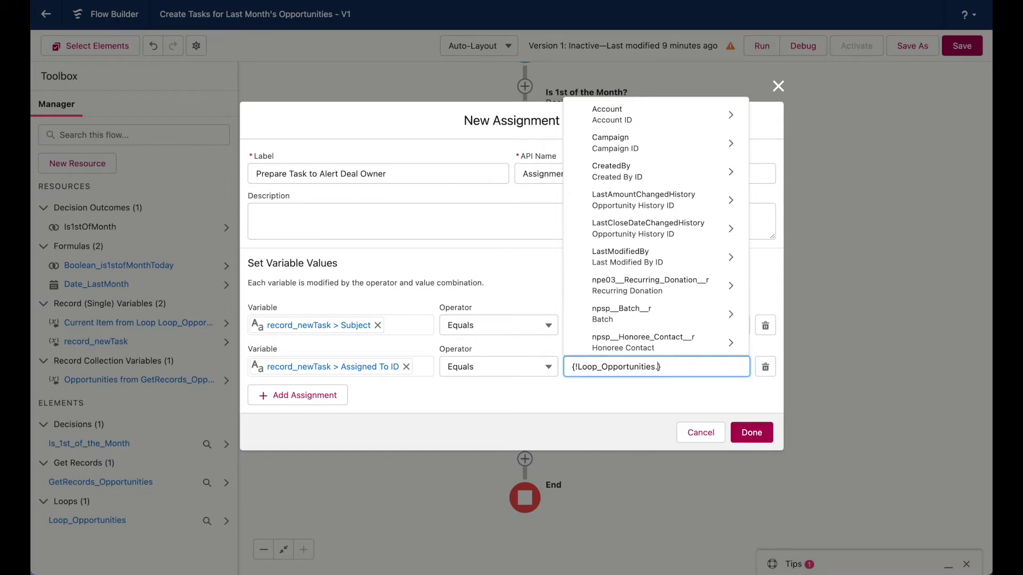
text(owner)
key(Down)
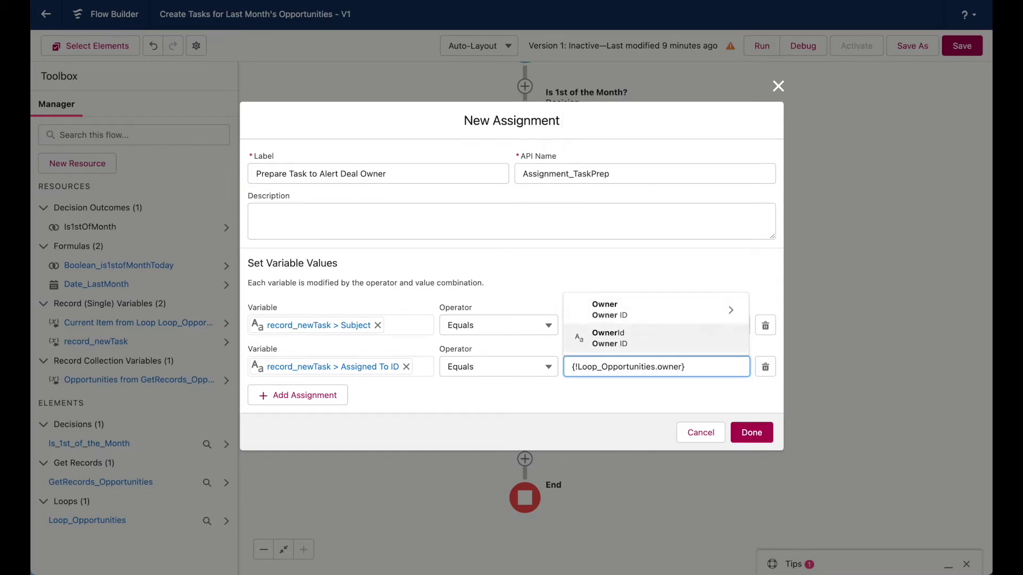
key(Return)
Step: Set record_newTask Status to Not Started
click(566, 388)
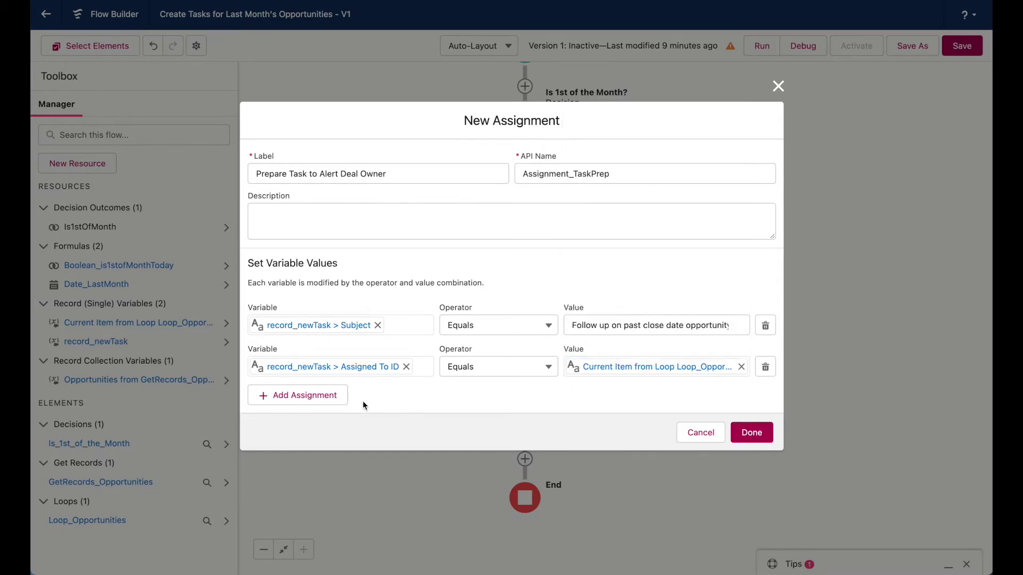
click(343, 397)
click(343, 395)
text(new task)
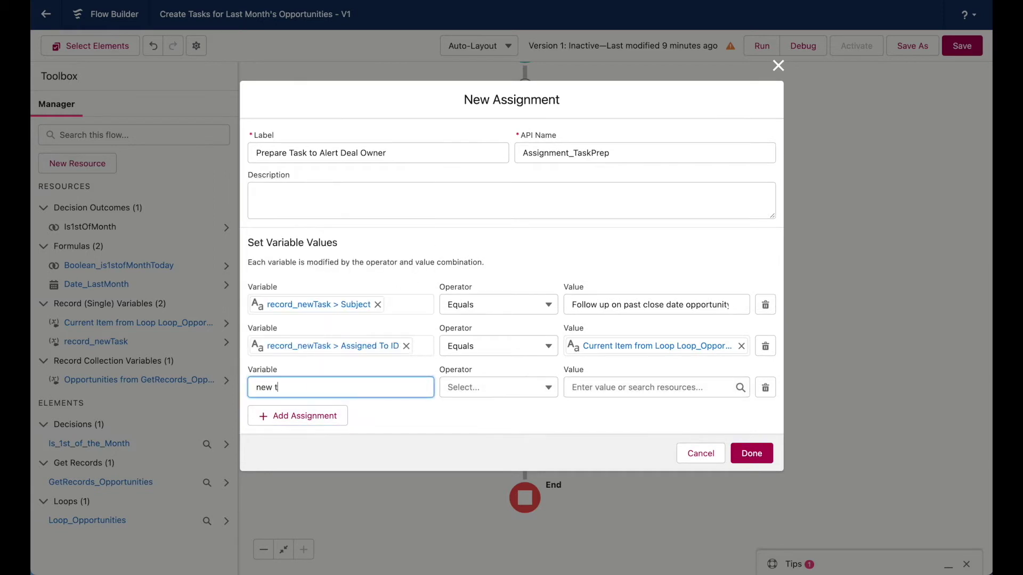
key(BackSpace)
key(BackSpace)
key(BackSpace)
key(BackSpace)
key(BackSpace)
key(Down)
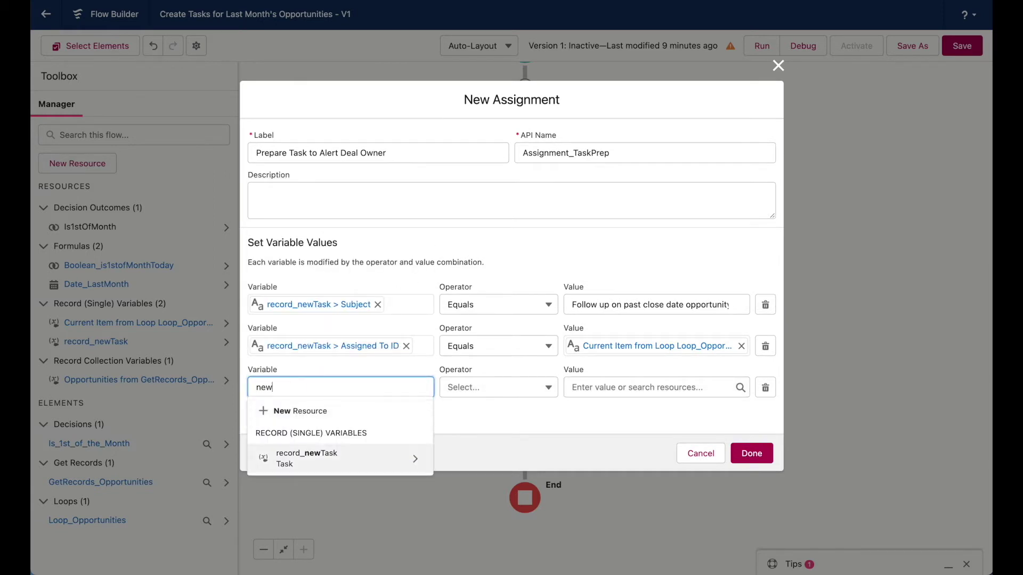
key(Return)
text(statu)
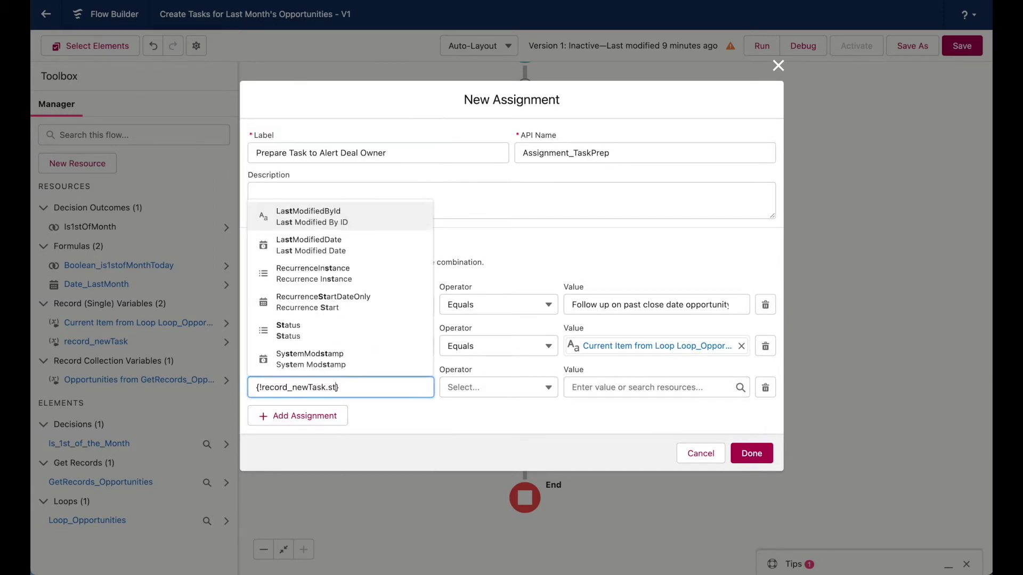
key(Return)
click(583, 386)
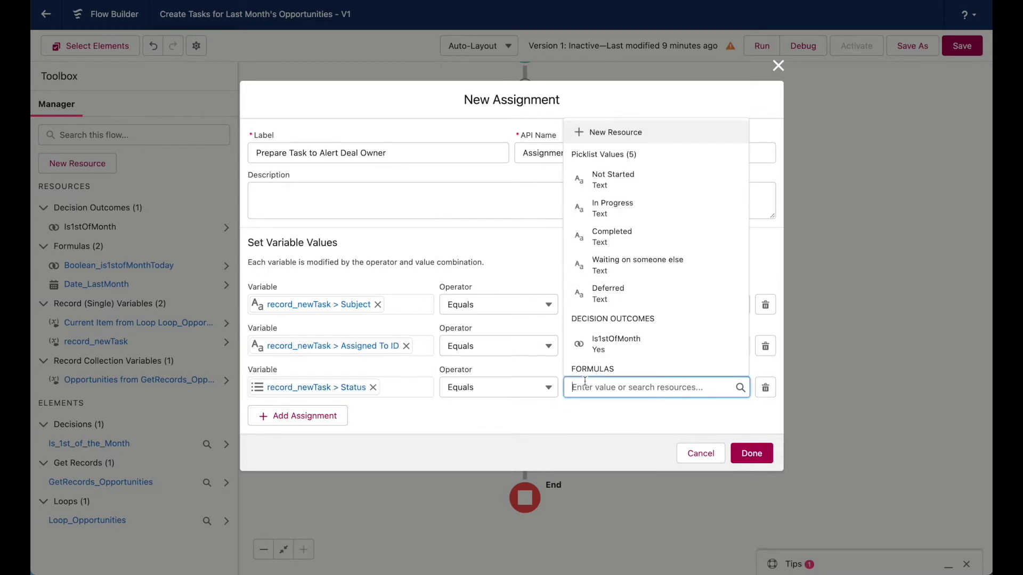
click(633, 187)
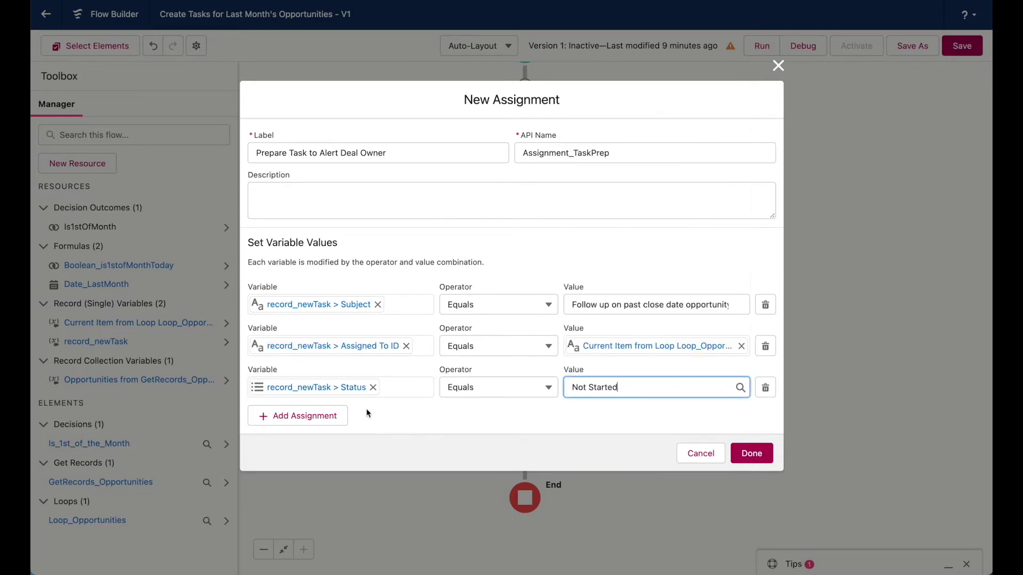
Step: Set the record_newTask due date to {!$Flow.CurrentDate}
click(328, 413)
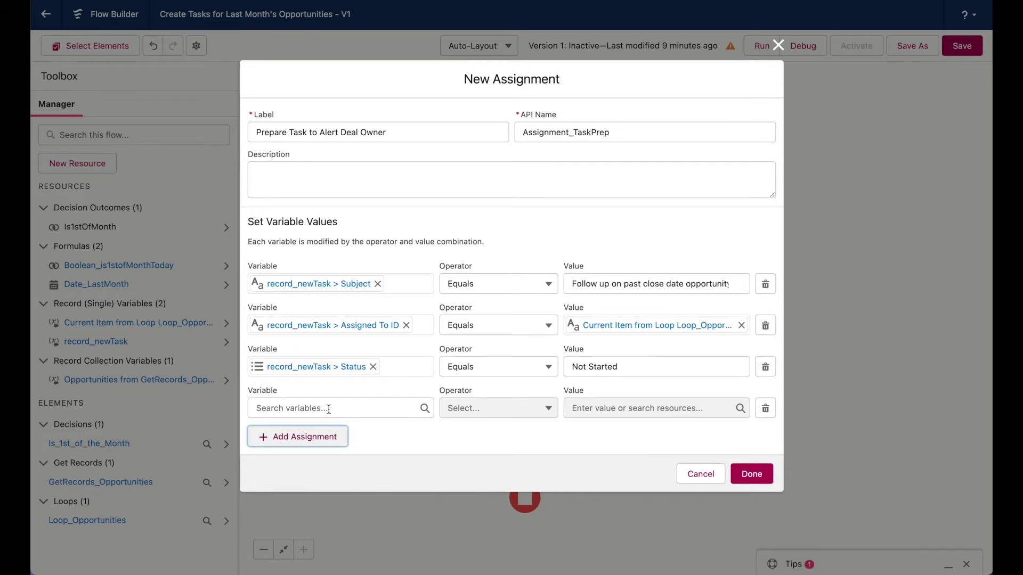
click(329, 409)
text(new)
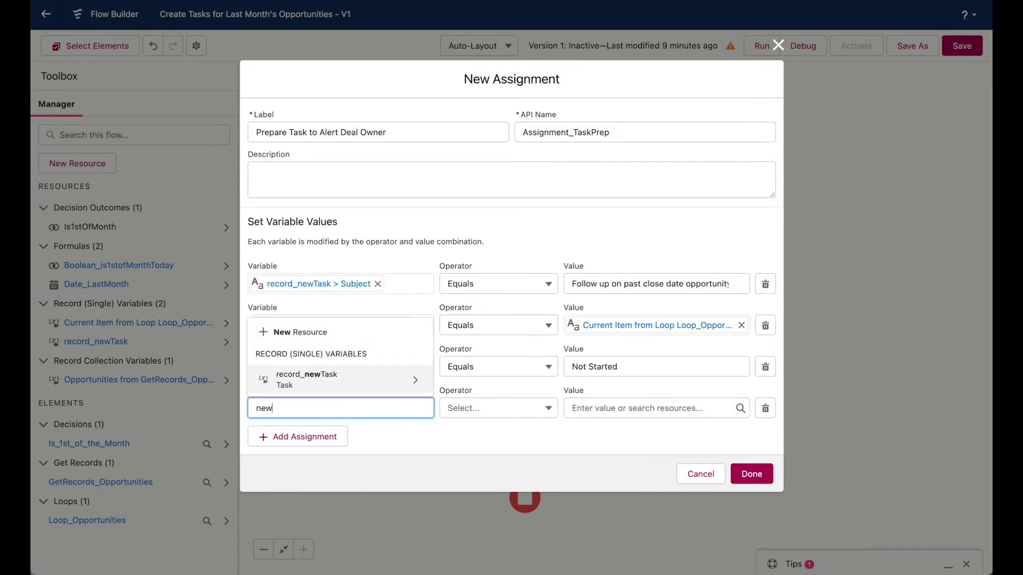
key(Return)
text(due)
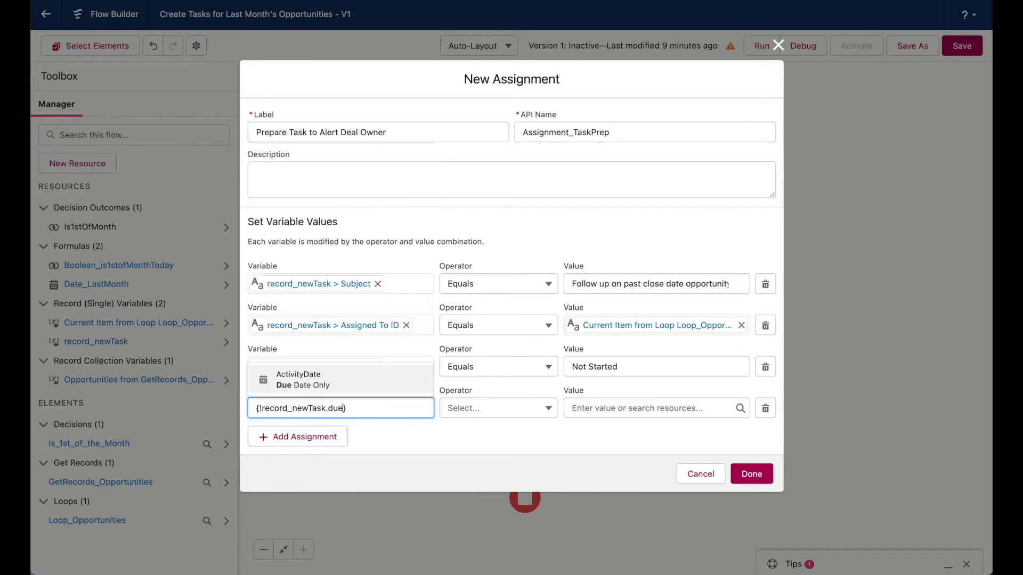
click(341, 390)
click(615, 404)
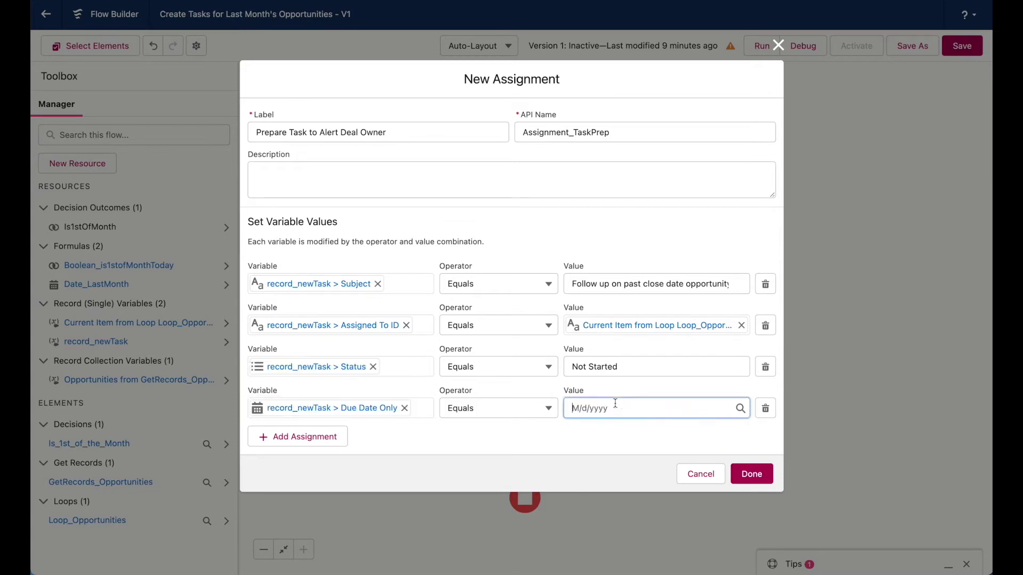
text($flo)
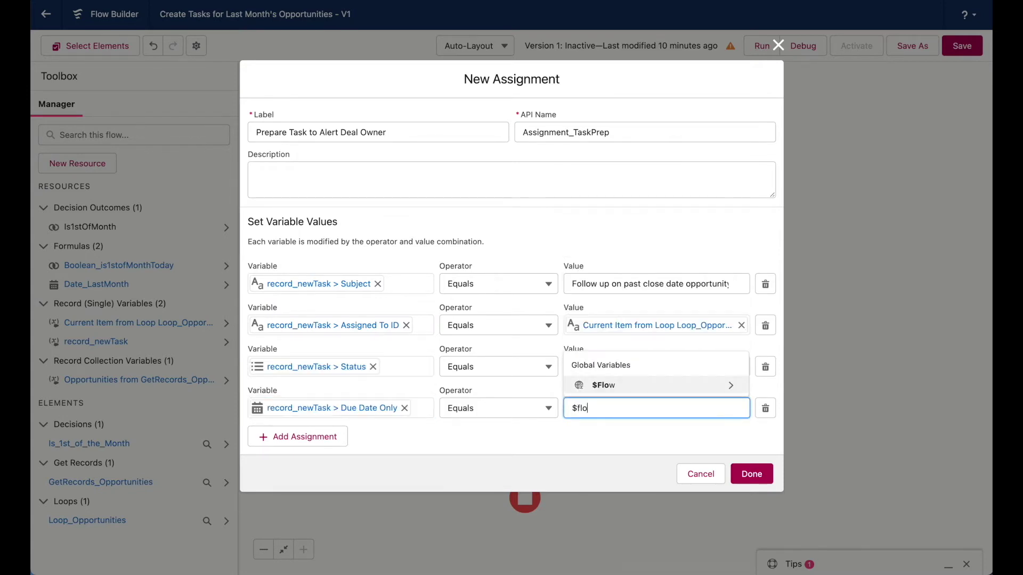
key(Return)
text(current})
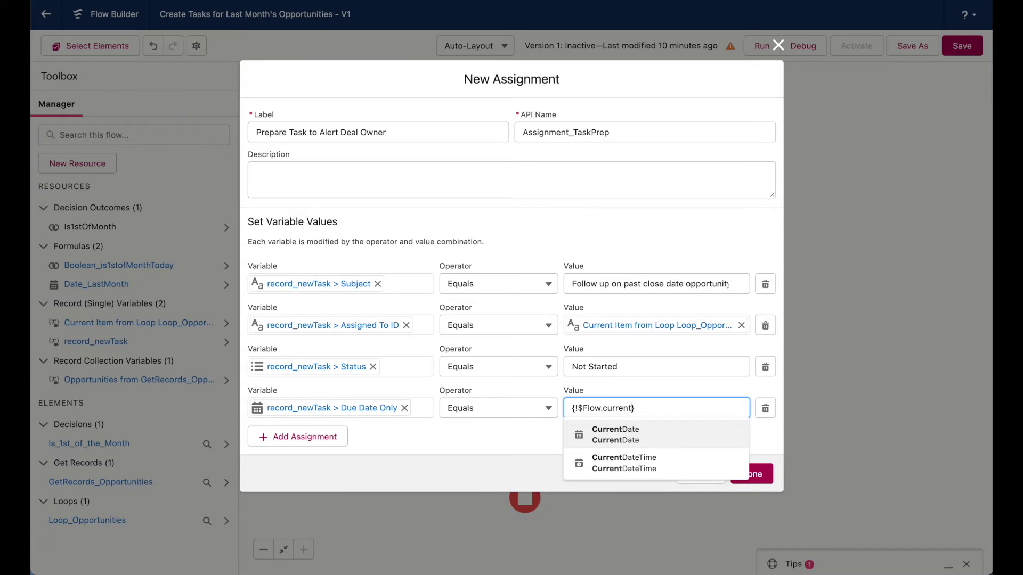
key(Return)
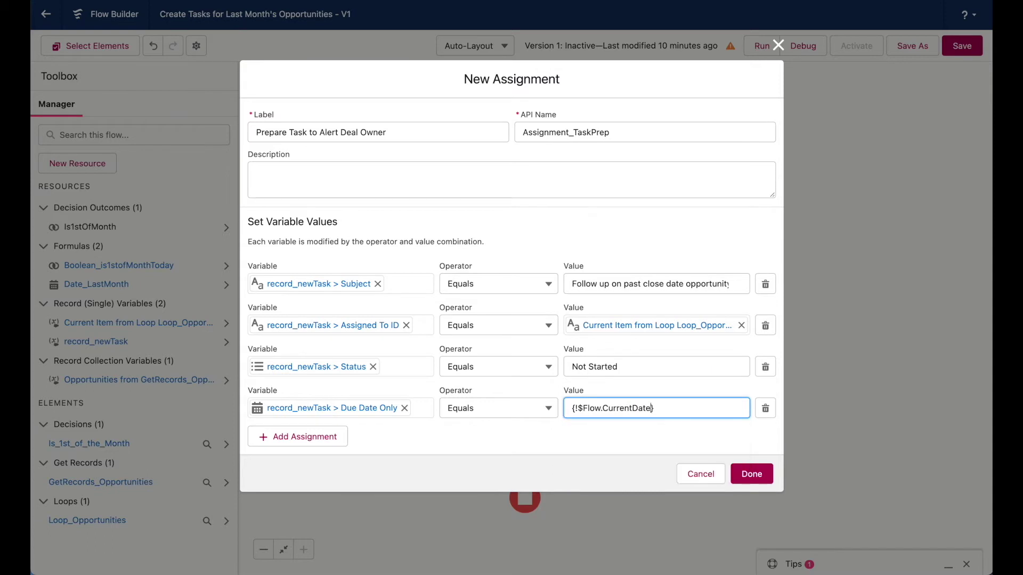
click(619, 422)
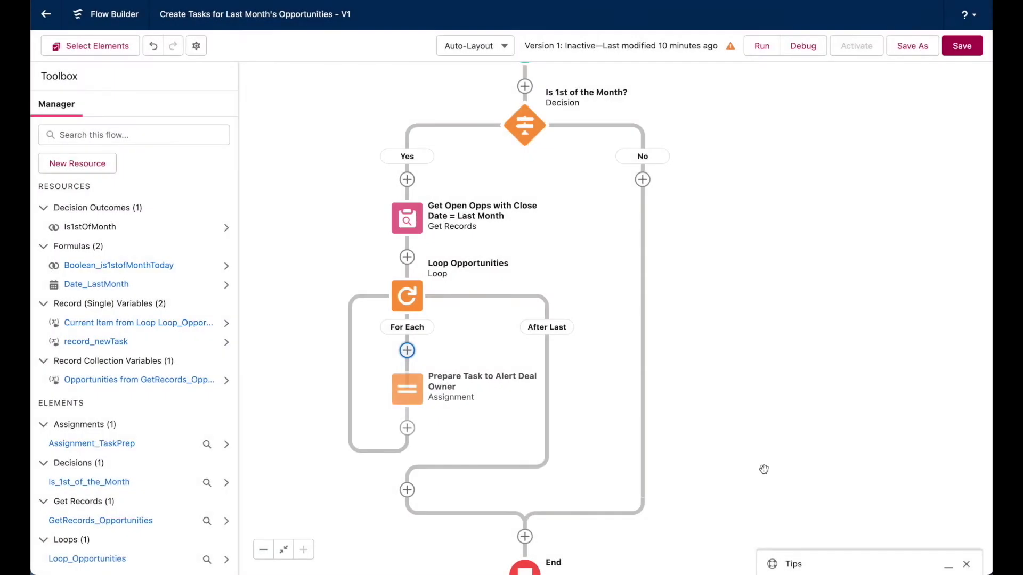
Step: Shift the canvas and start adding an element after the Prepare Task to Alert Deal Owner assignment
drag(720, 423, 699, 325)
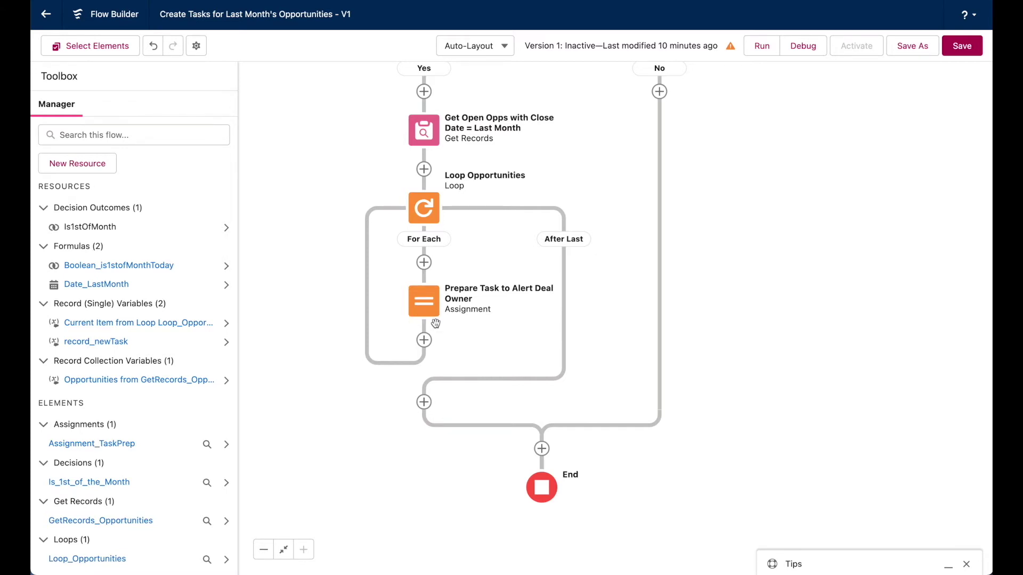
click(424, 340)
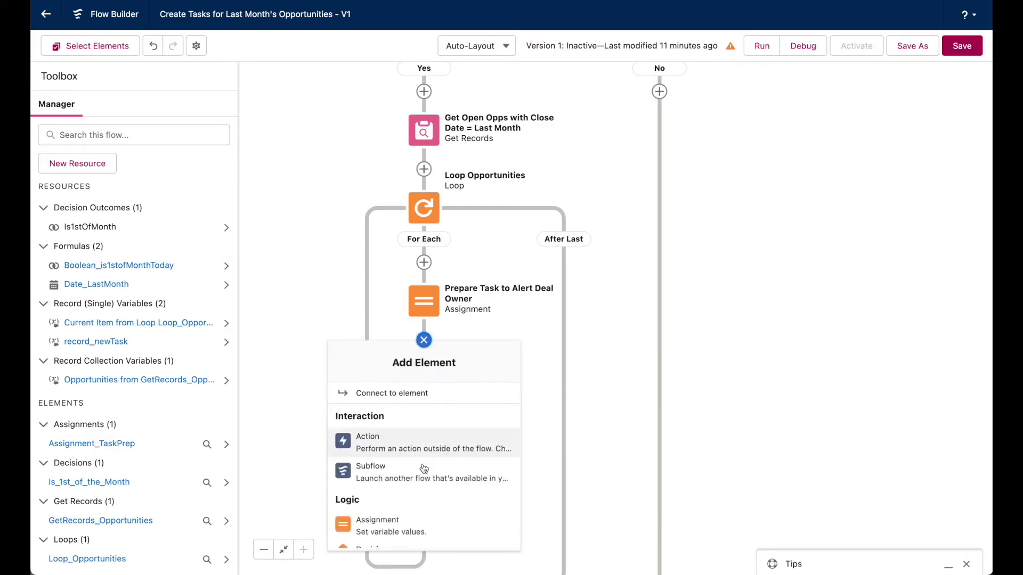
Step: Create an assignment labelled 'Add to Collection' with API name Assignment_AddToCollection
click(418, 522)
text(Add to C)
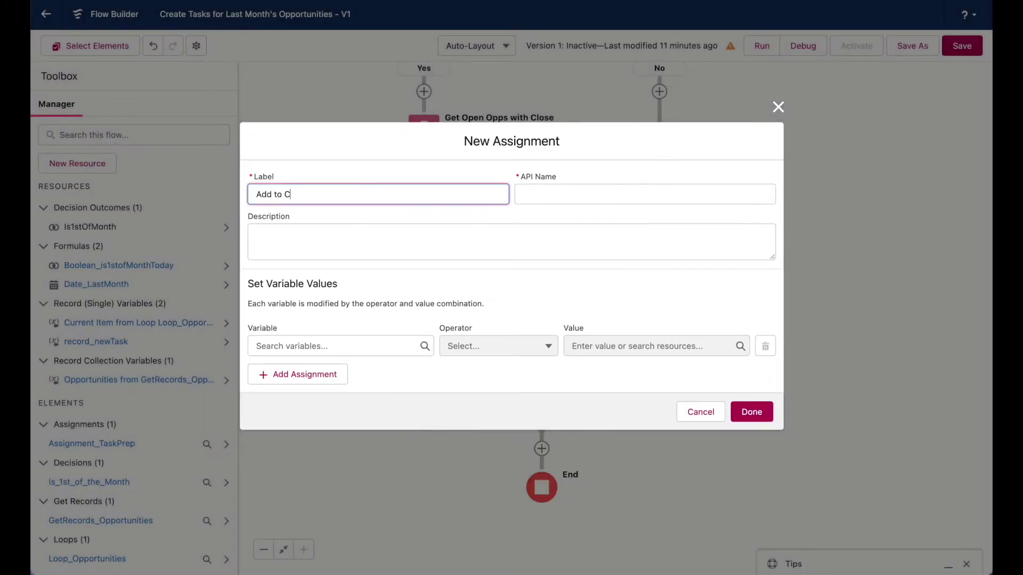
text(ollection)
key(Tab)
text(Assignment_Add)
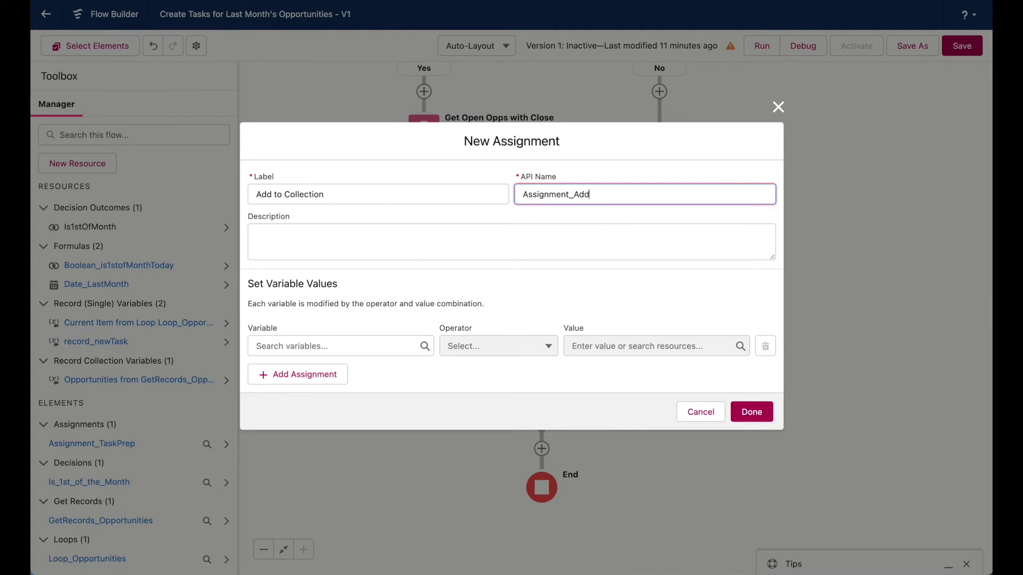
text(ToCollection)
key(Tab)
key(Tab)
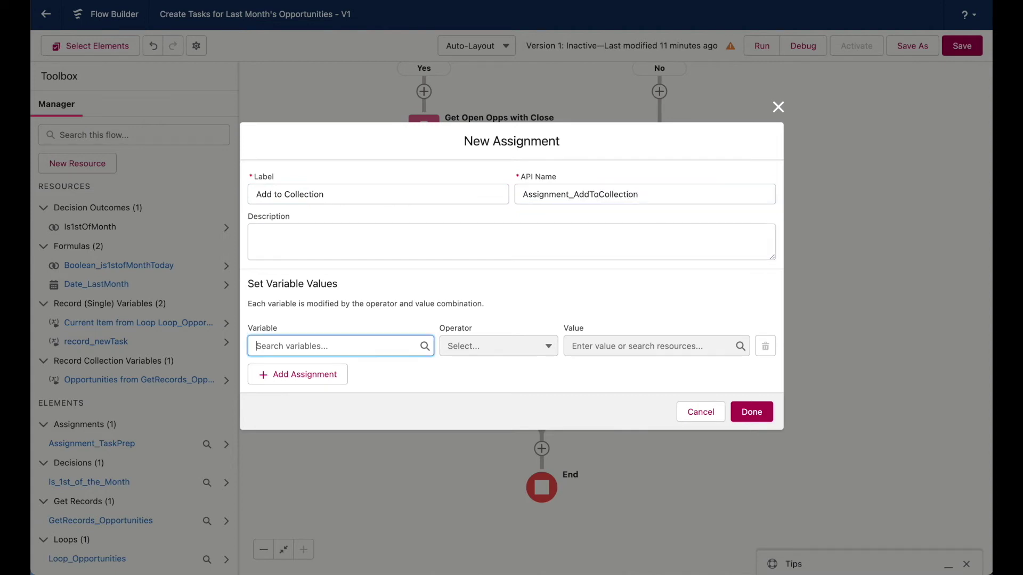
click(395, 352)
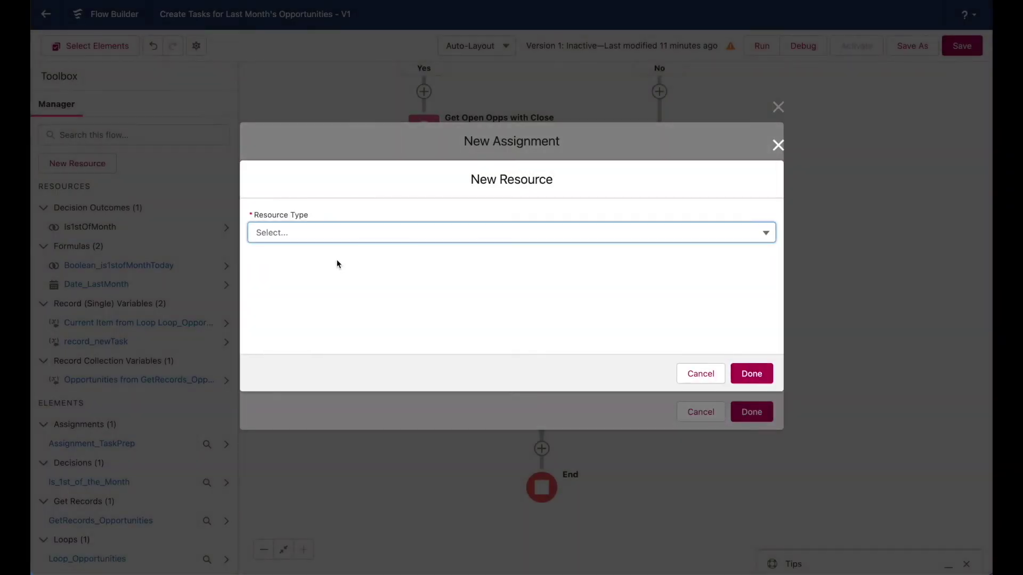
Step: Define variable recordcollection_NewTasks as Record data type, Task object, allowing multiple values
click(331, 241)
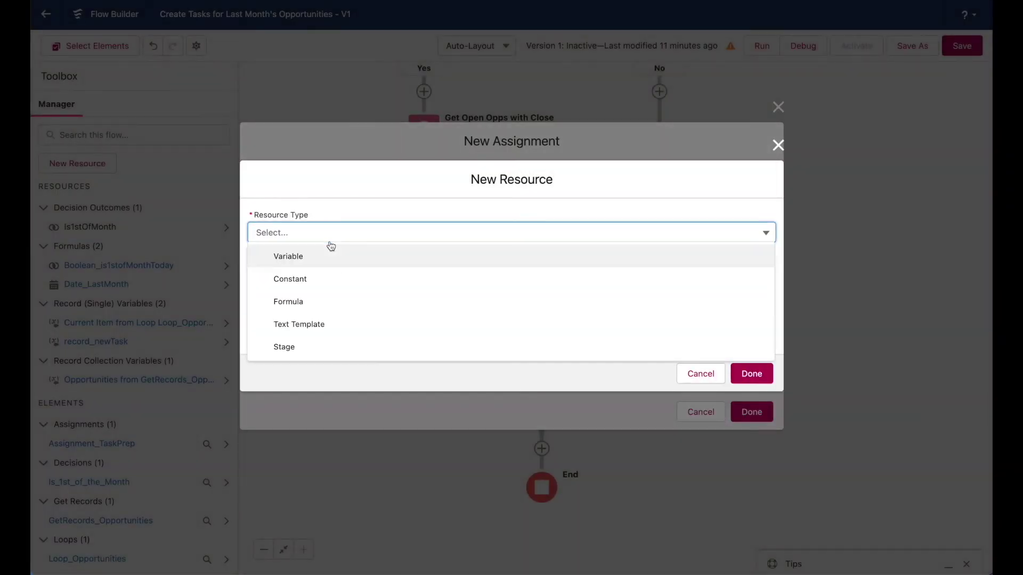
click(332, 256)
click(334, 258)
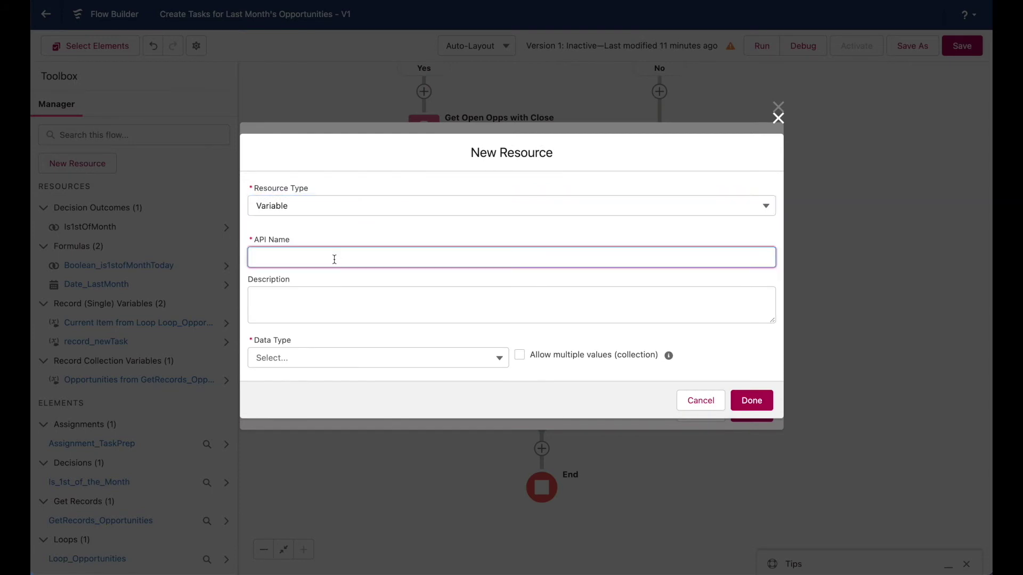
text(recordcollection_NewTasks)
click(349, 358)
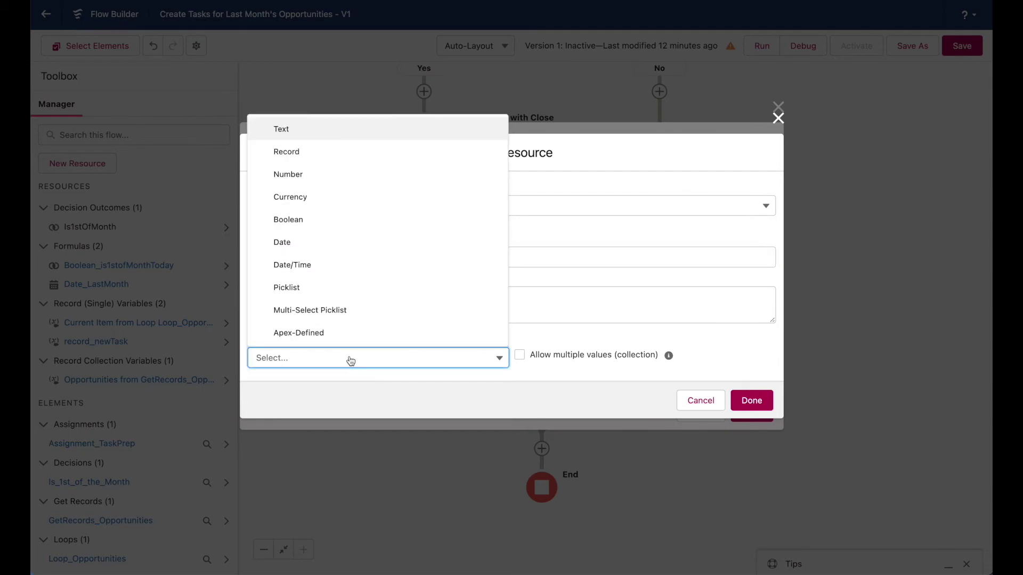
click(312, 159)
click(373, 356)
text(ta)
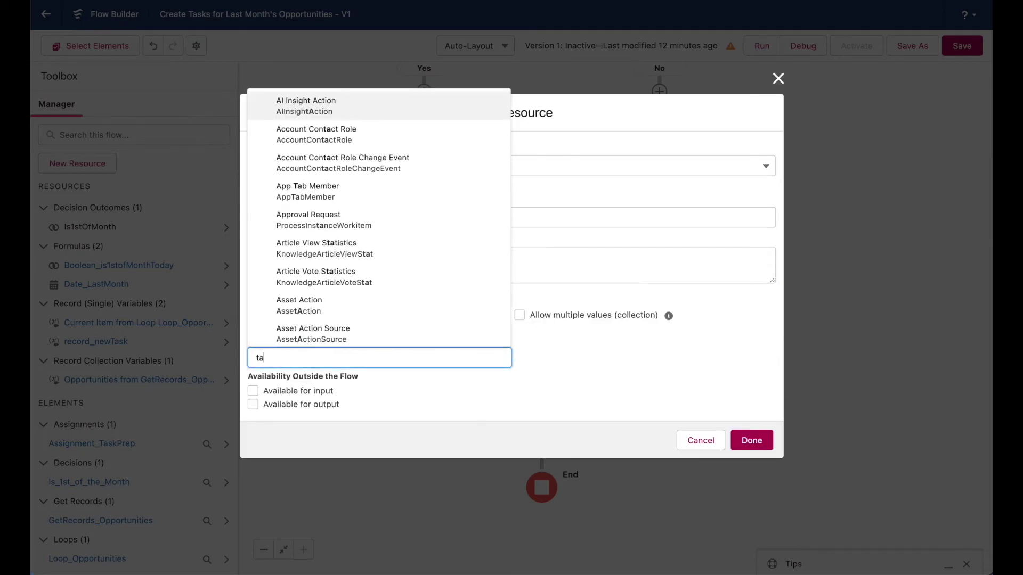
text(s)
click(361, 287)
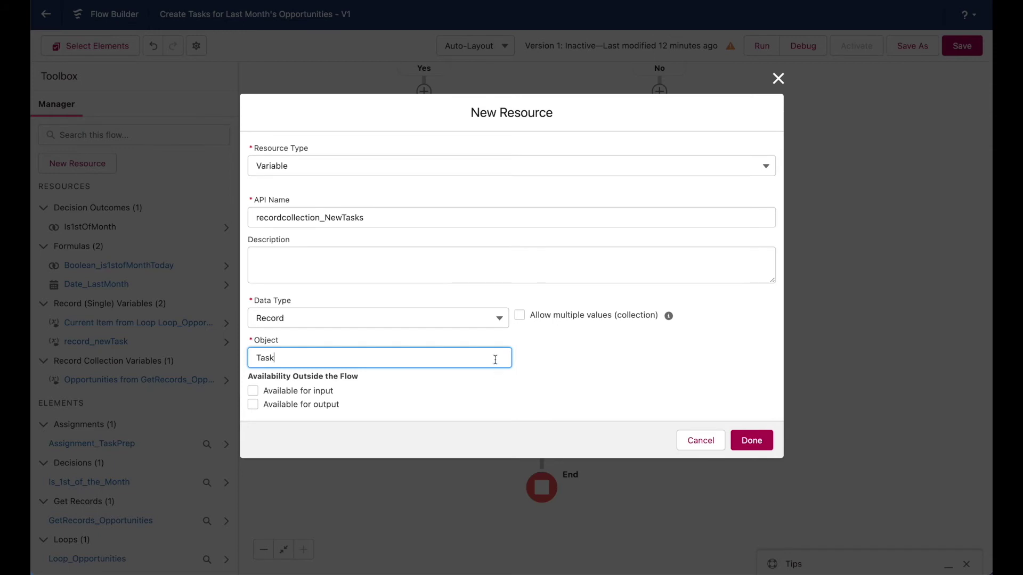
click(520, 316)
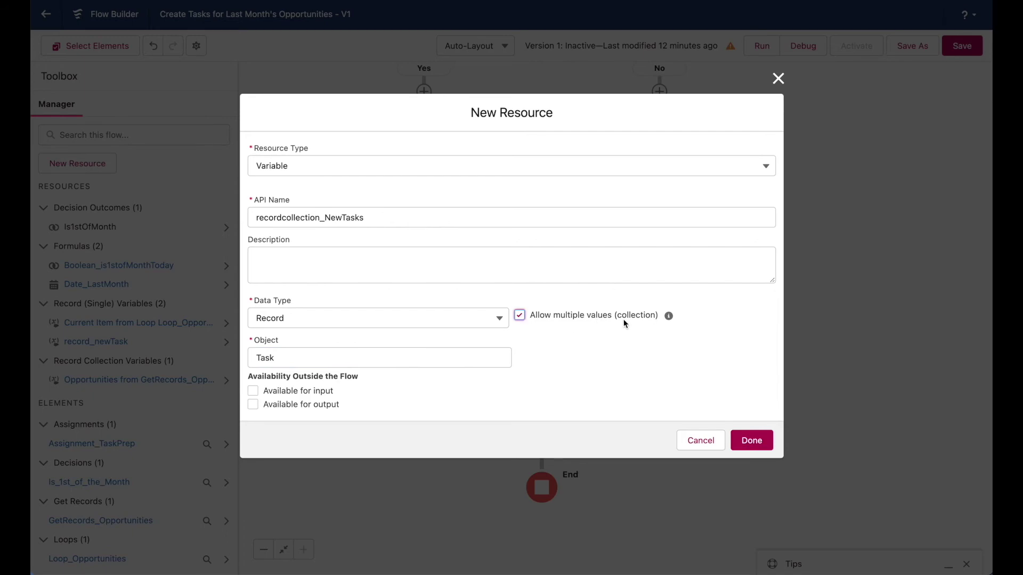
Step: Save the new variable and set the assignment to Add record_newTask to recordcollection_NewTasks
click(748, 438)
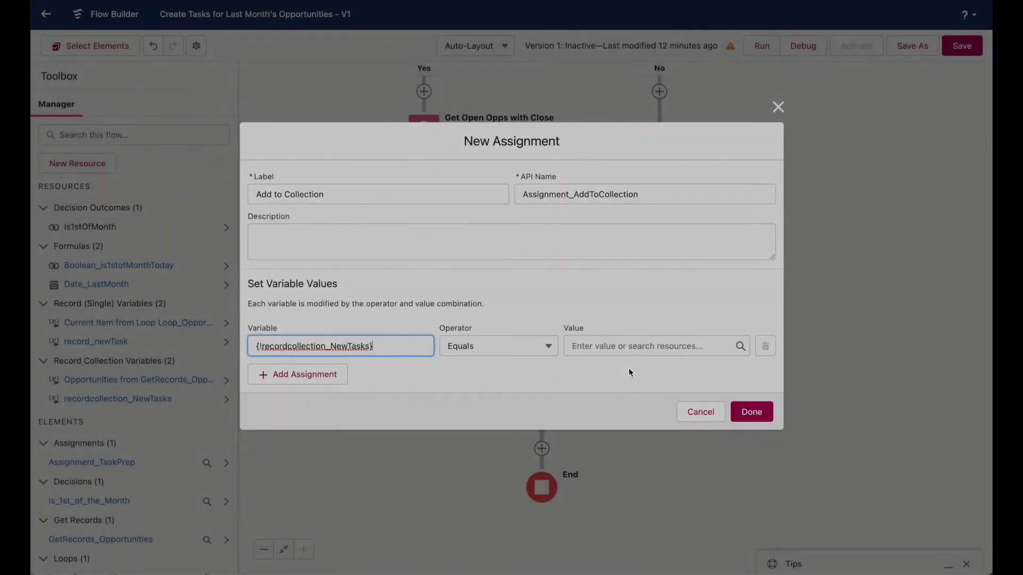
click(449, 374)
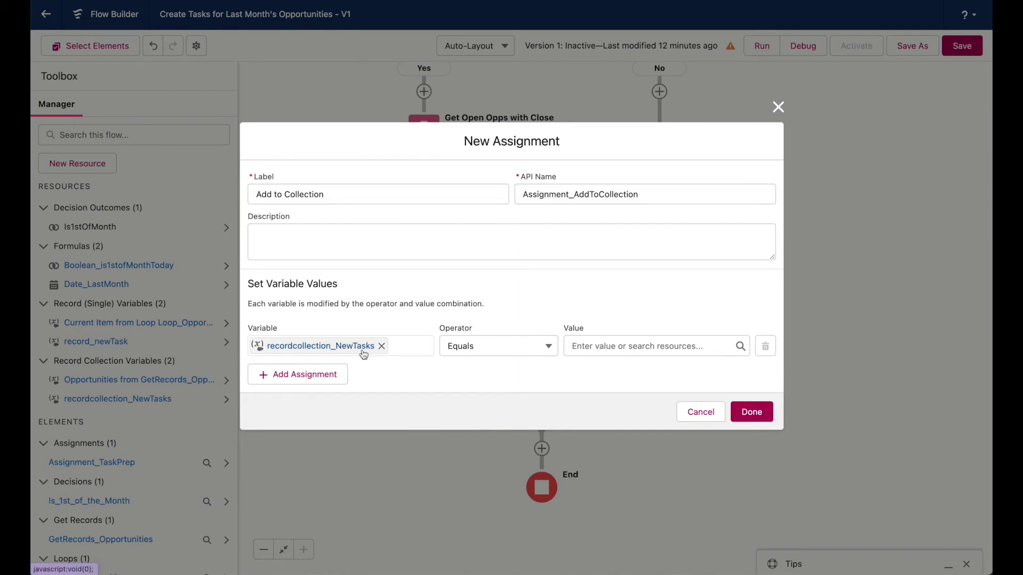
click(520, 347)
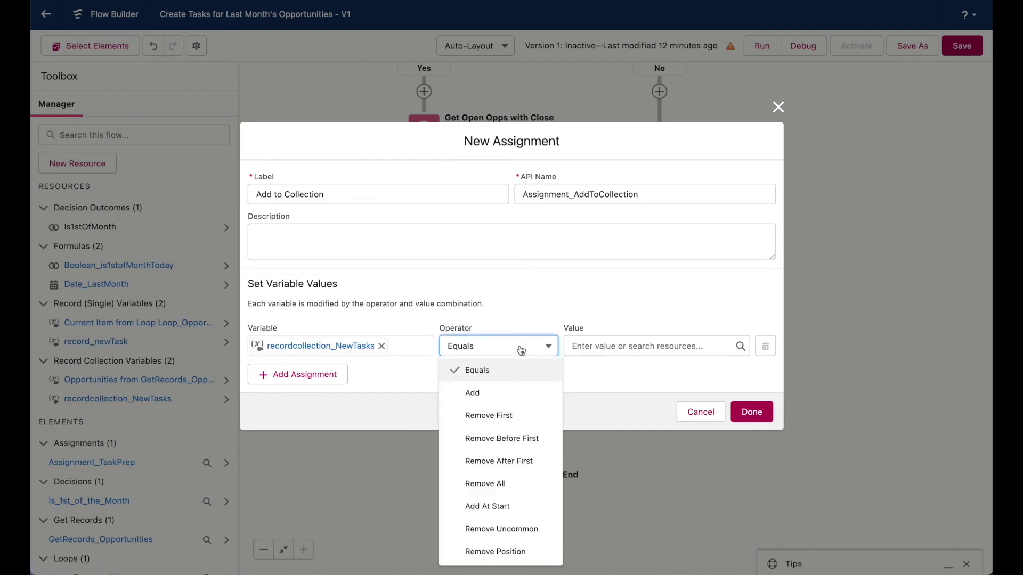
click(514, 393)
click(612, 346)
text(r)
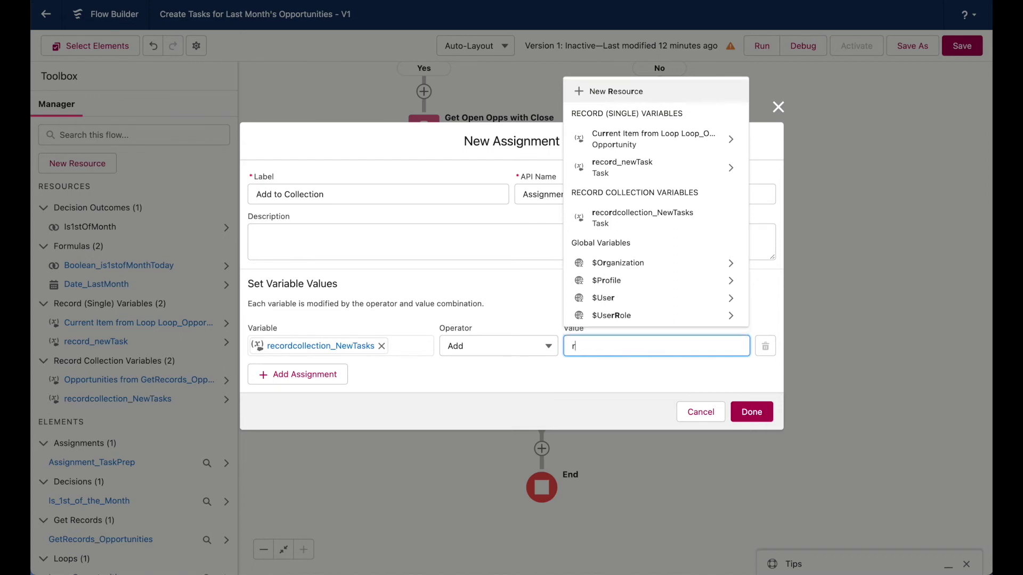
text(eco)
key(Return)
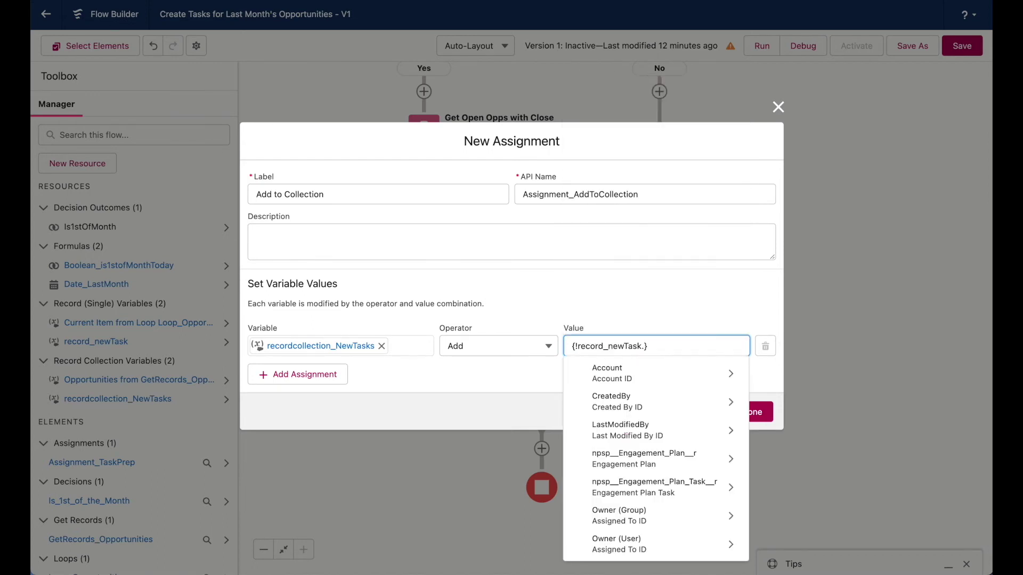
key(BackSpace)
click(636, 313)
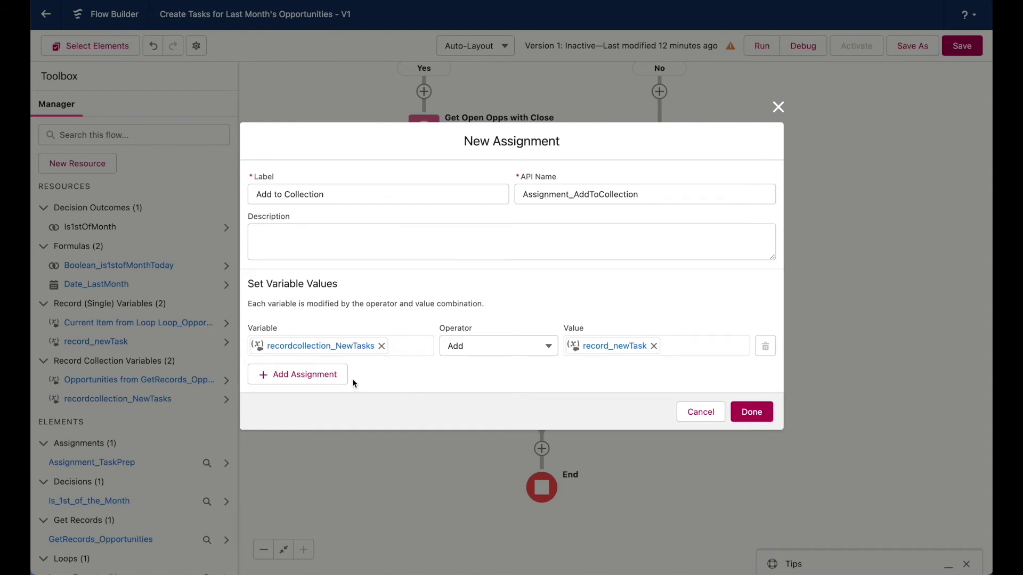
click(748, 410)
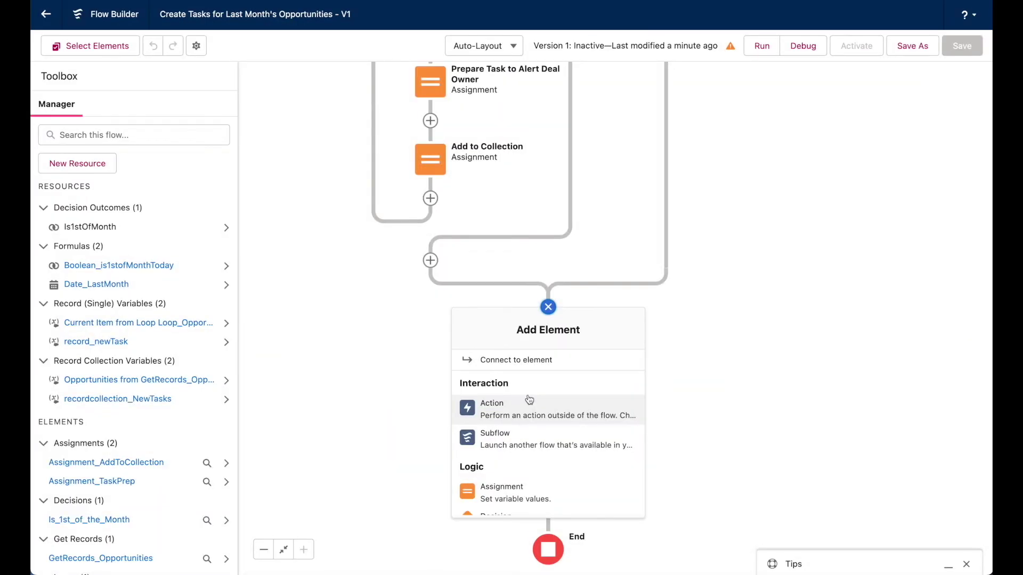
Step: Add Create Records 'Create Tasks' (CreateRecords_Tasks) creating multiple records from recordcollection_NewTasks
scroll(529, 443, down, 3)
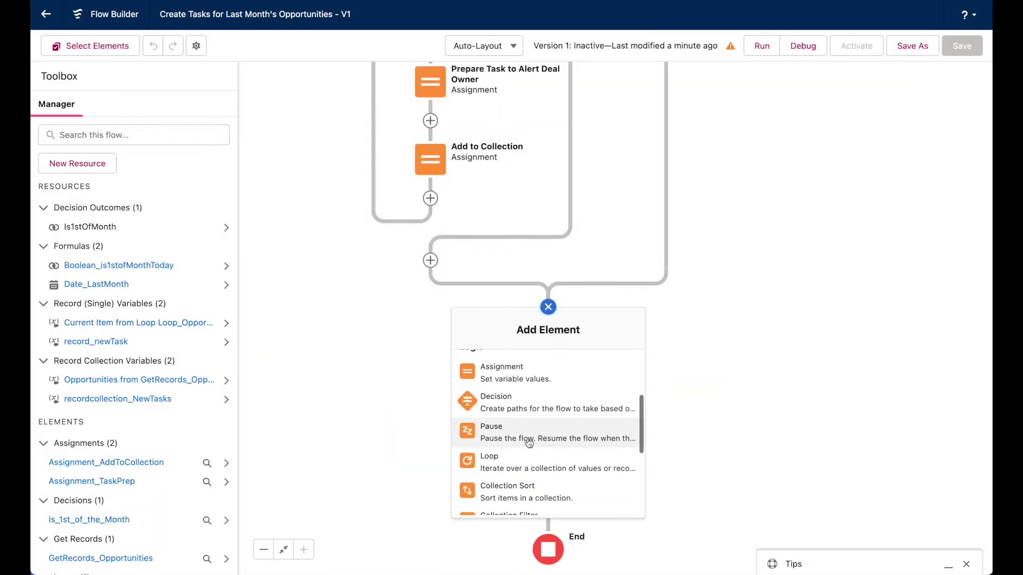
scroll(529, 444, down, 5)
click(525, 410)
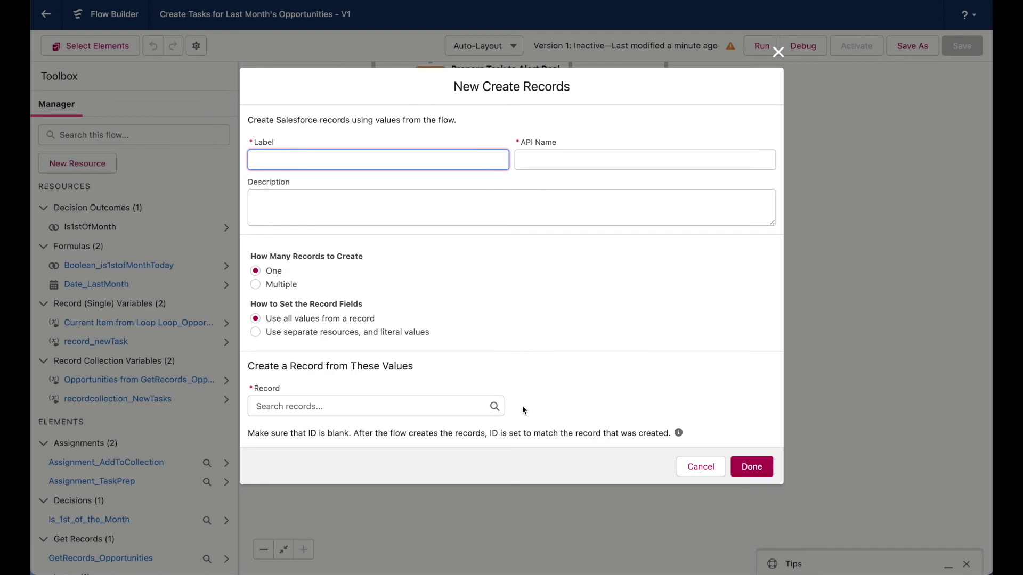
text(Create Tasks)
key(Tab)
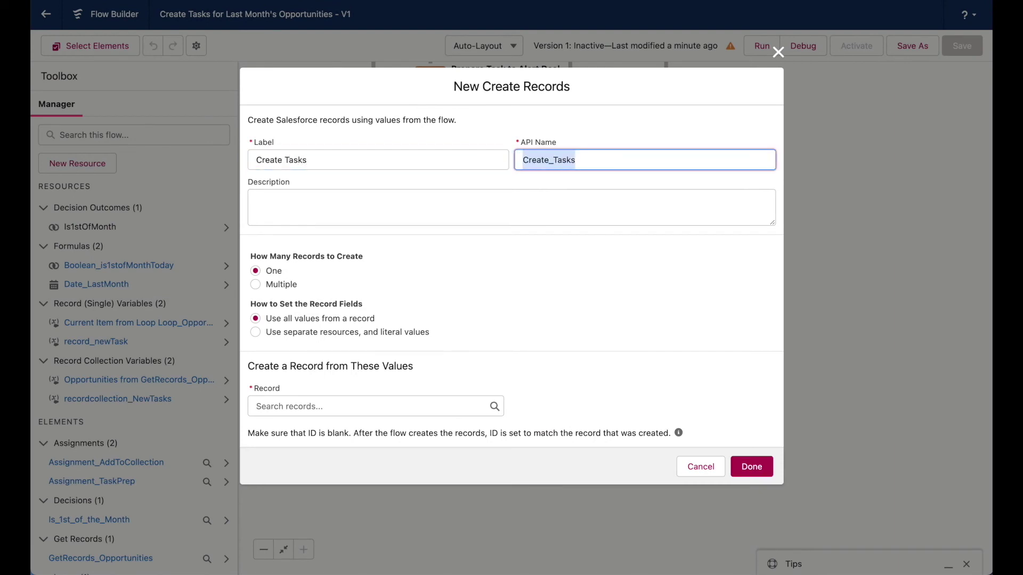
text(CreateRecords_Tasks)
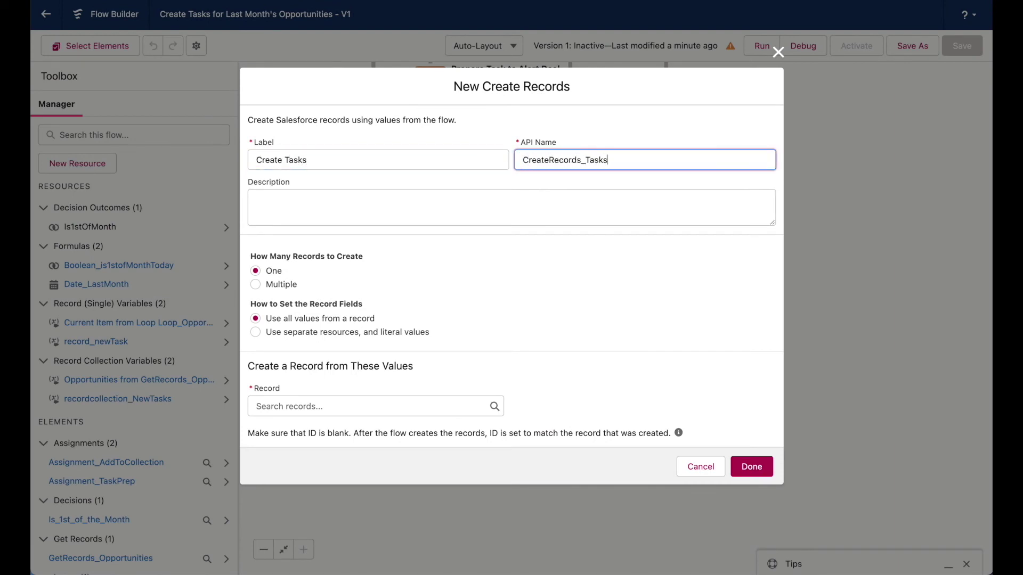
click(293, 286)
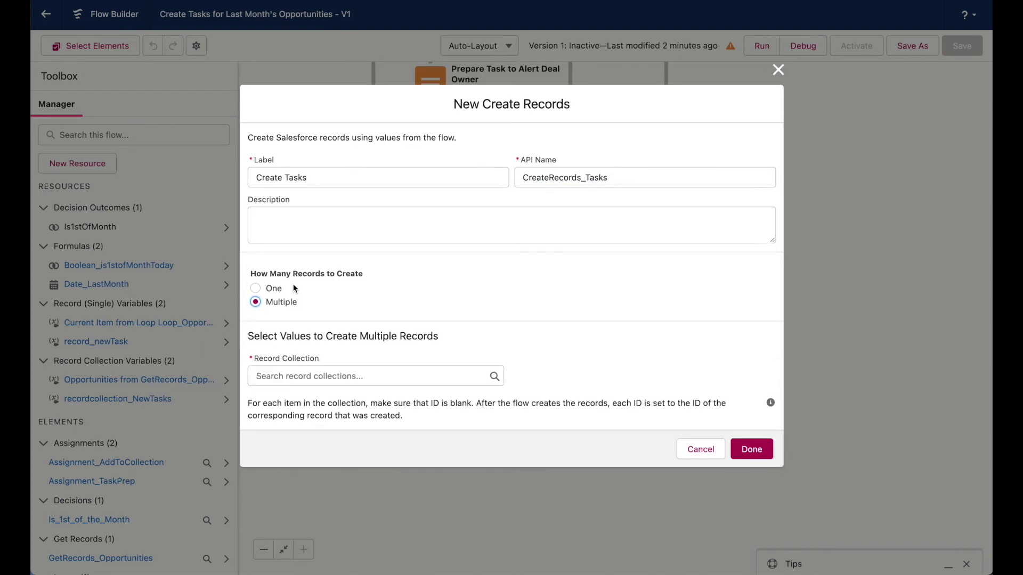
click(357, 376)
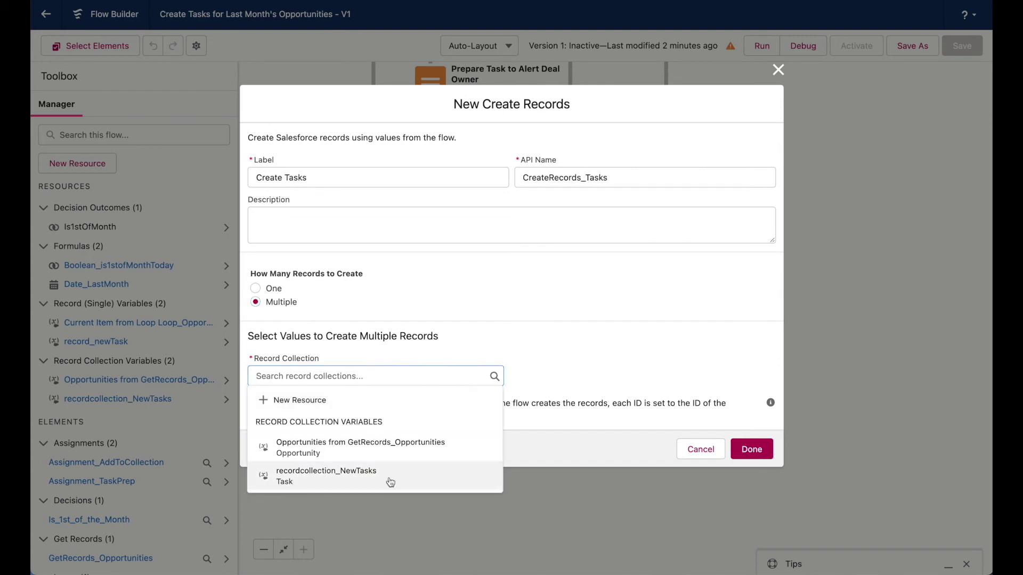
click(386, 475)
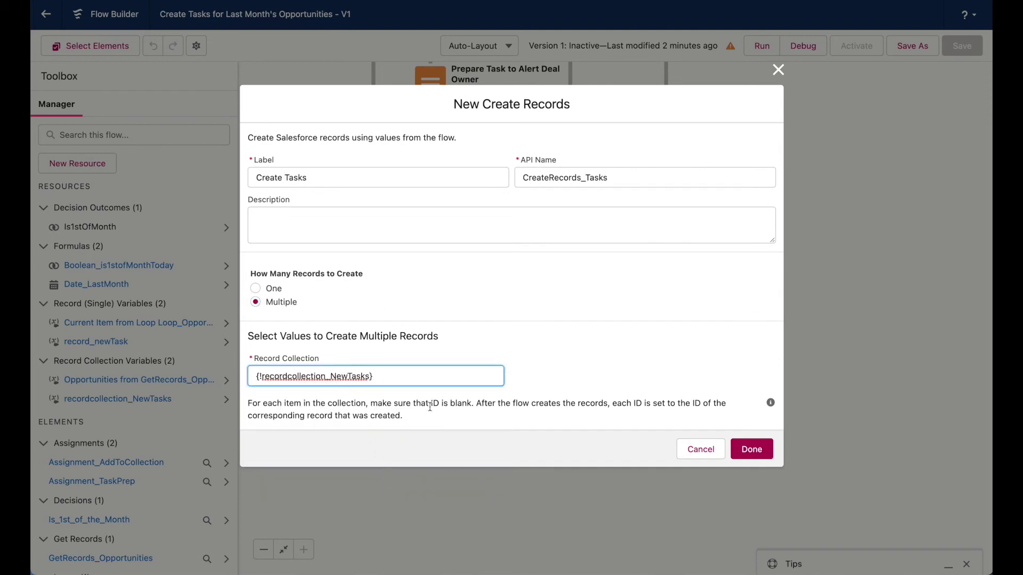
click(756, 450)
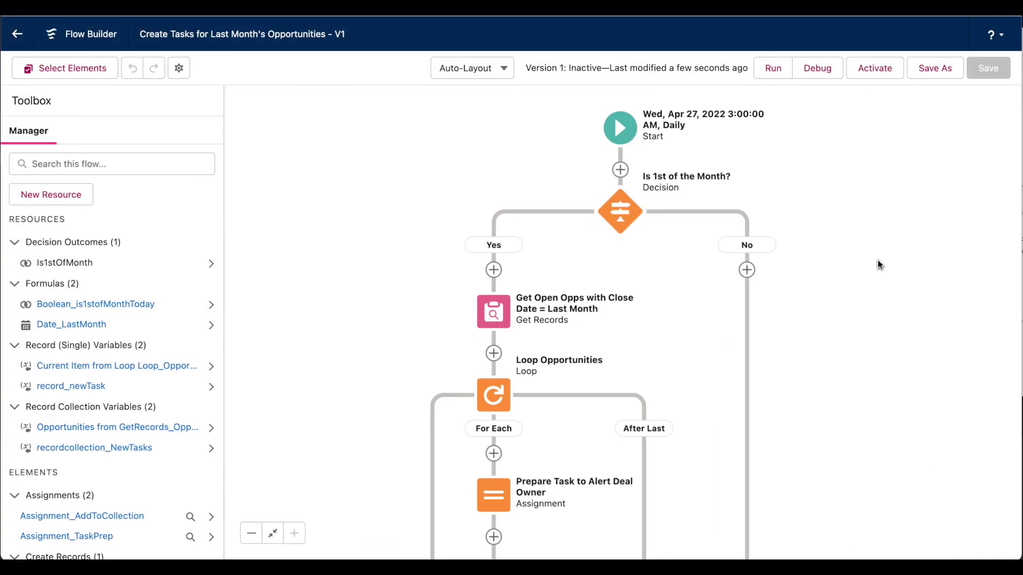
Step: Run a rollback-mode debug, zoom out to review the path taken, then return to editing
click(817, 69)
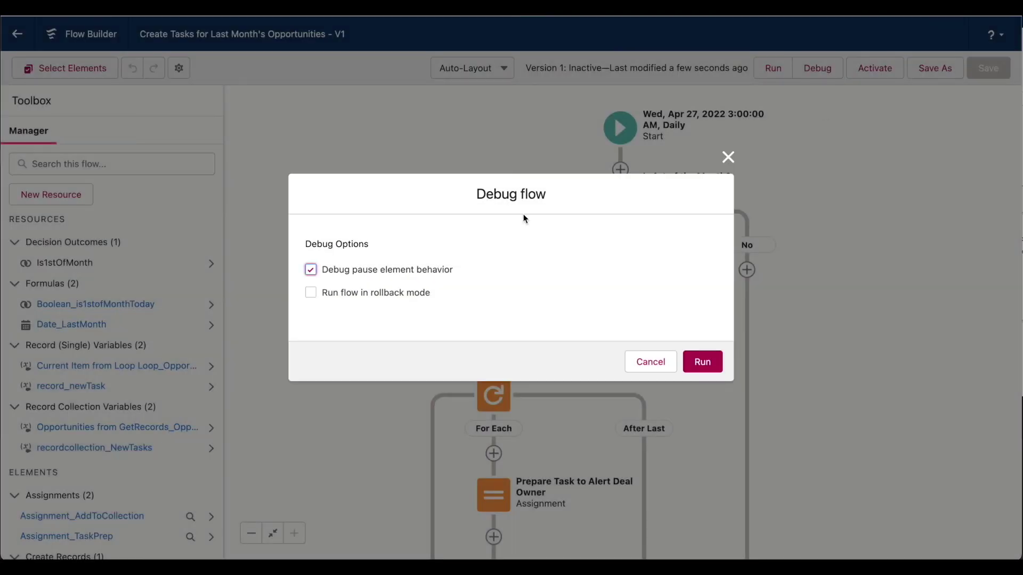
click(368, 293)
click(700, 362)
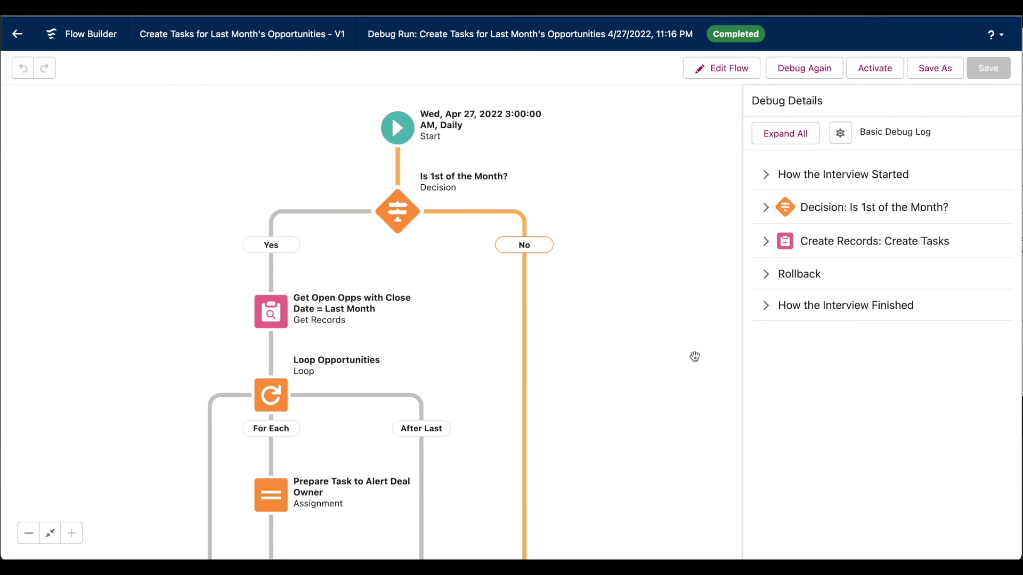
click(35, 536)
click(37, 539)
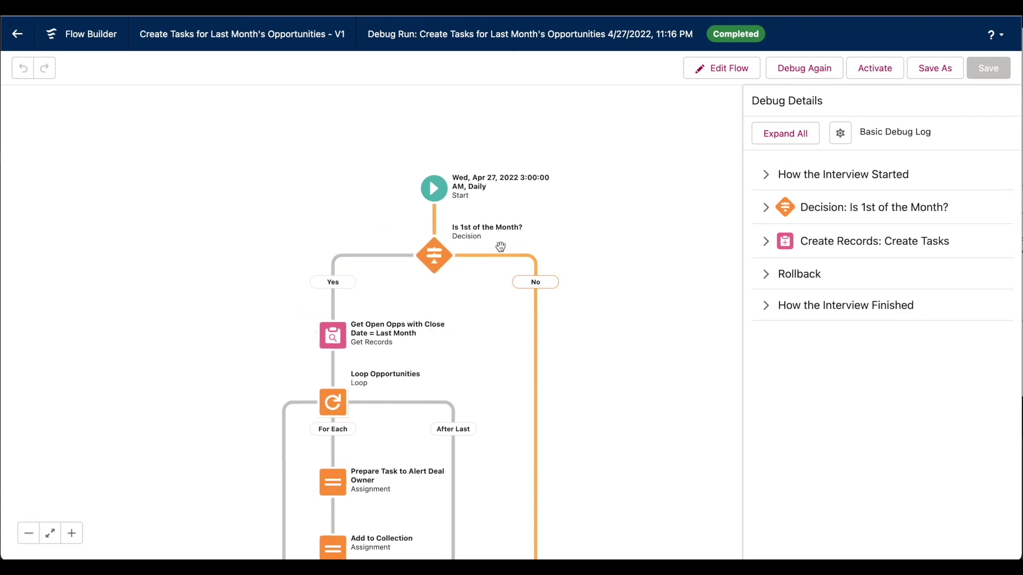
click(744, 68)
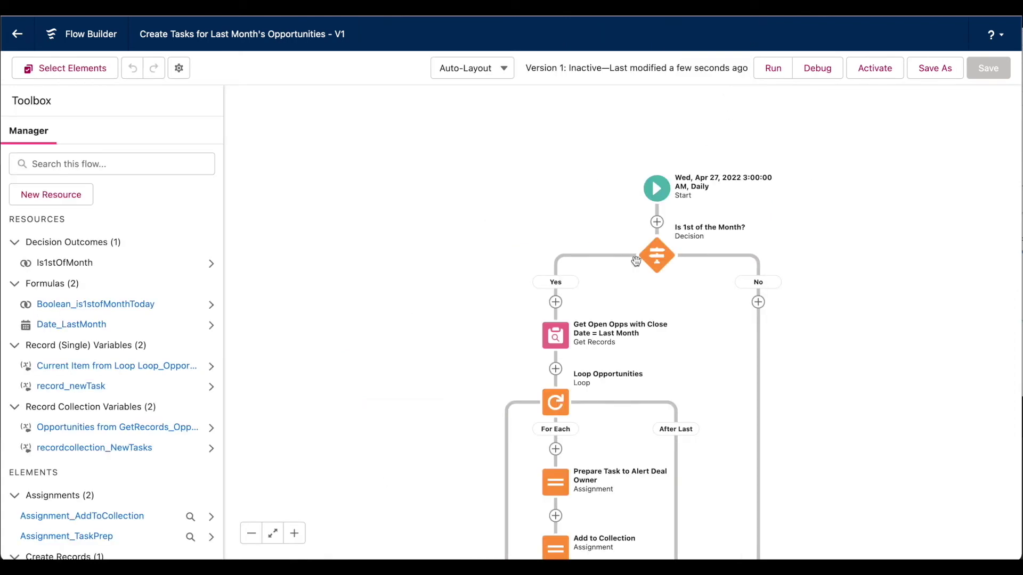
Step: Change the Is 1st of the Month? condition value to False, save, and debug again
double_click(657, 251)
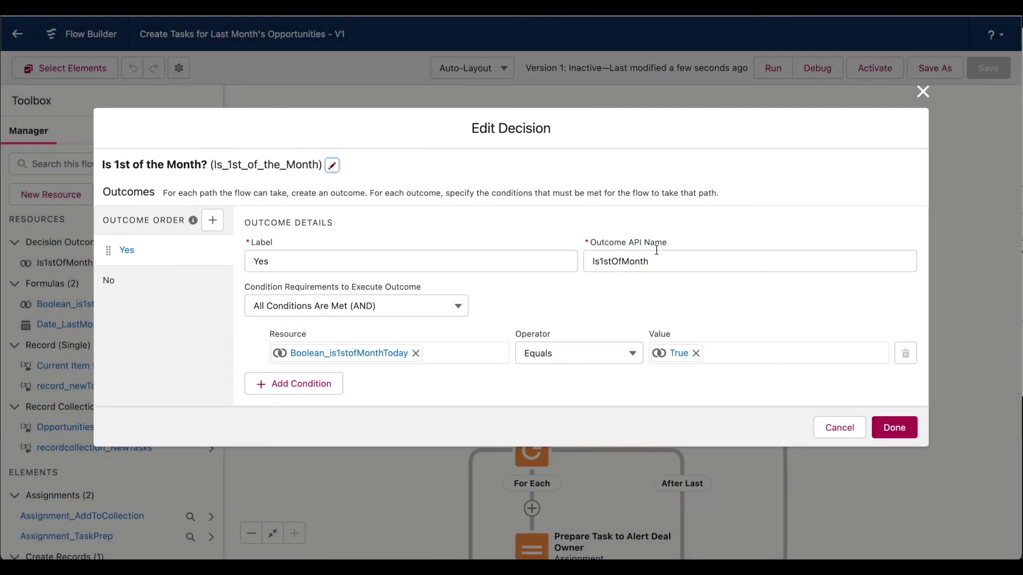
click(696, 354)
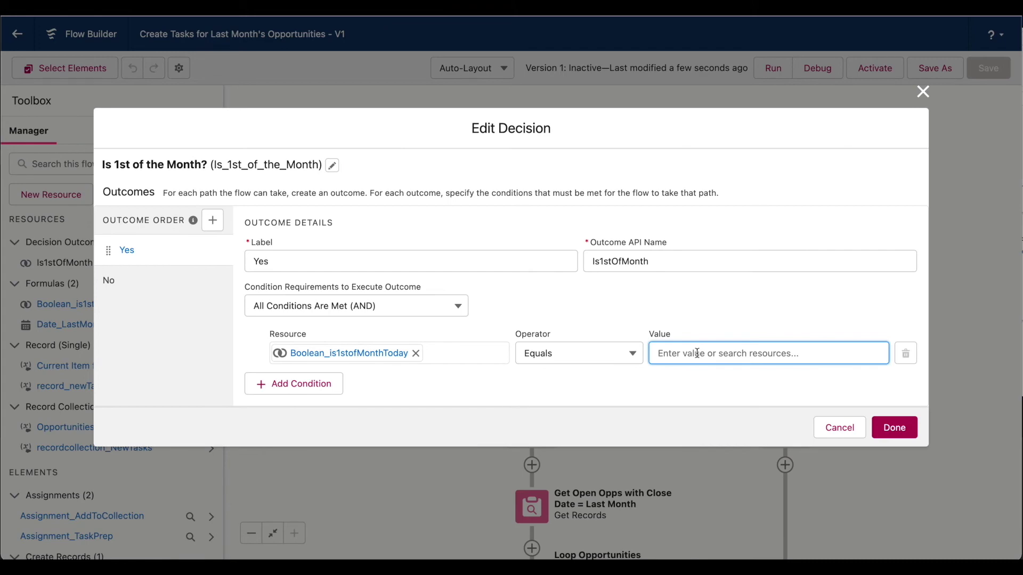
text(false)
click(770, 408)
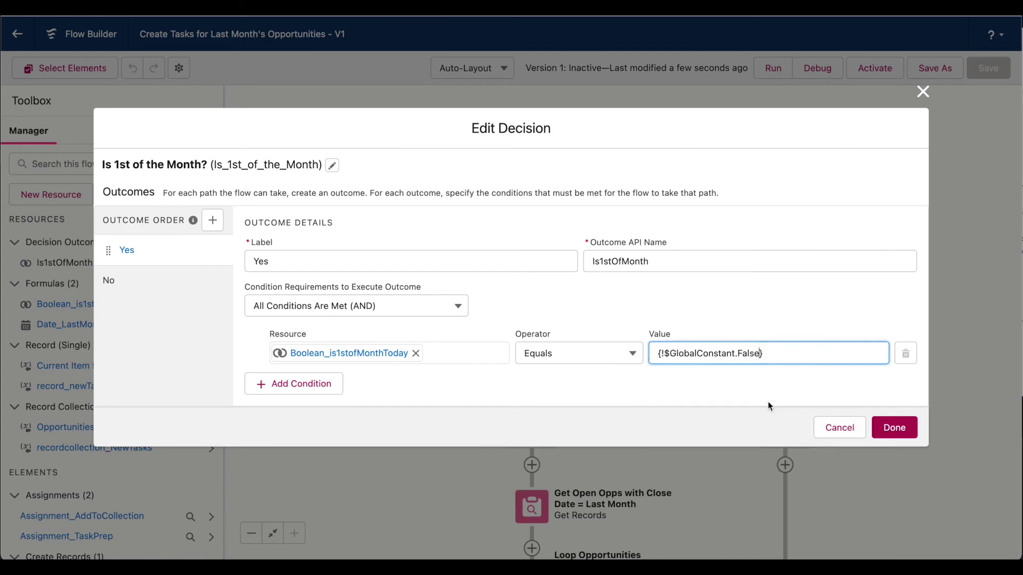
click(896, 426)
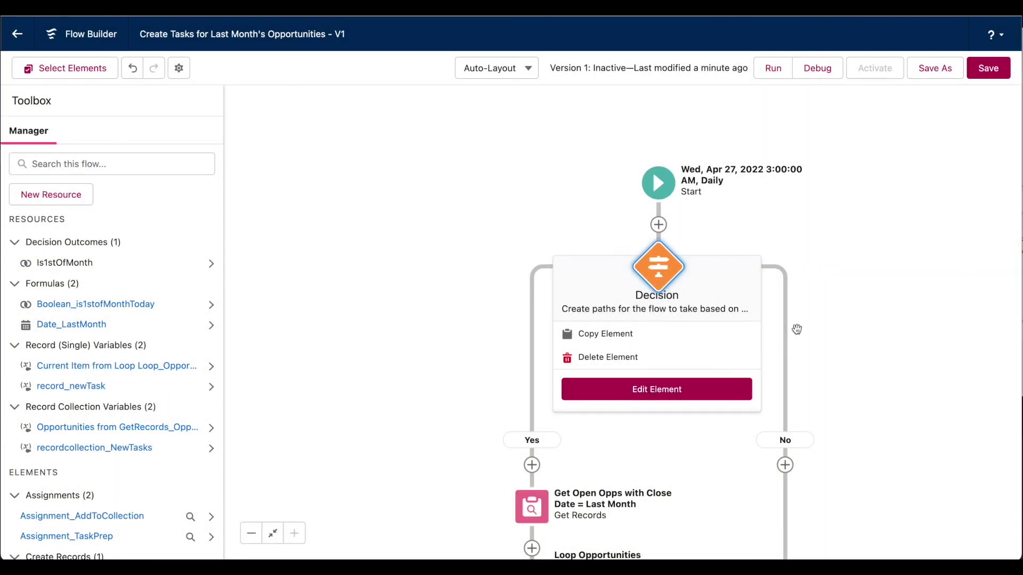
click(988, 71)
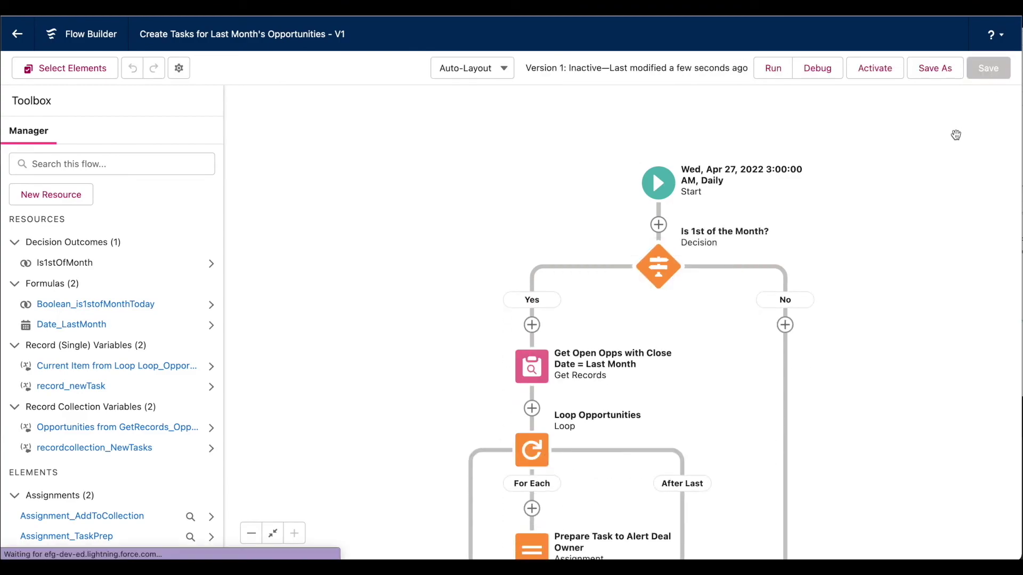
click(818, 67)
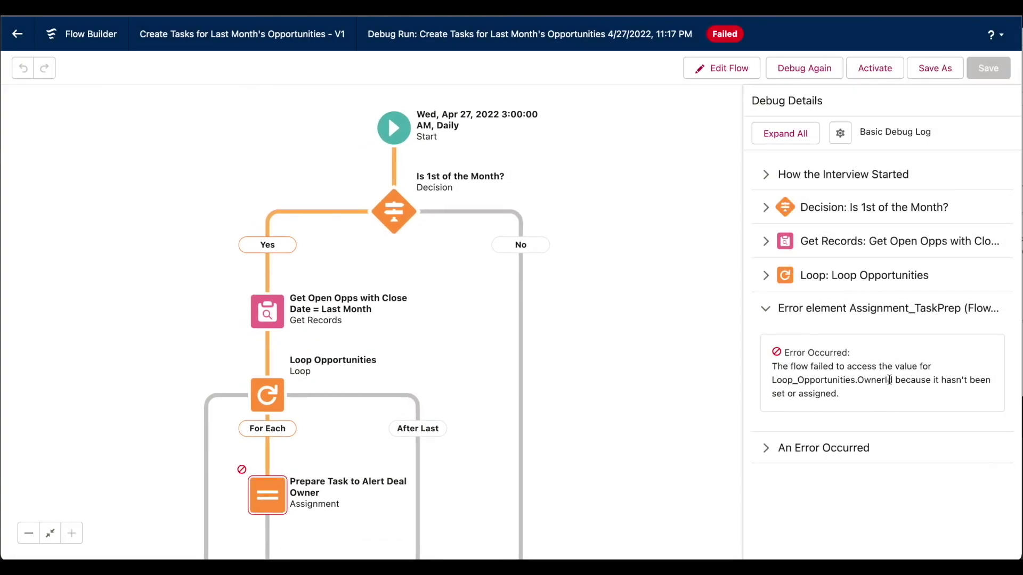
Step: Review the Loop_Opportunities.OwnerId error, check the task assignment unchanged, then open Get Open Opps
drag(889, 379, 771, 379)
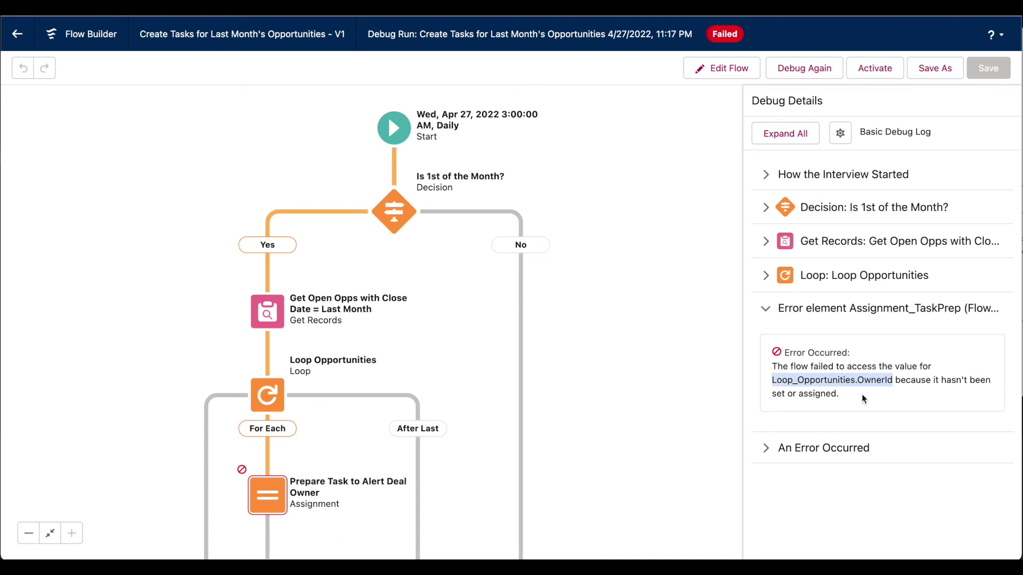
scroll(454, 341, down, 3)
scroll(454, 341, left, 2)
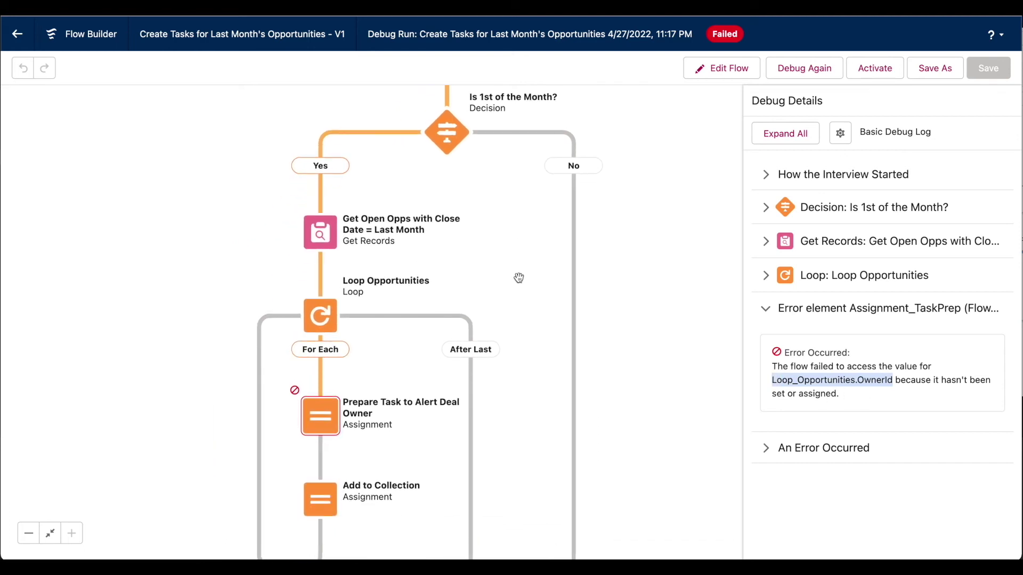
double_click(342, 416)
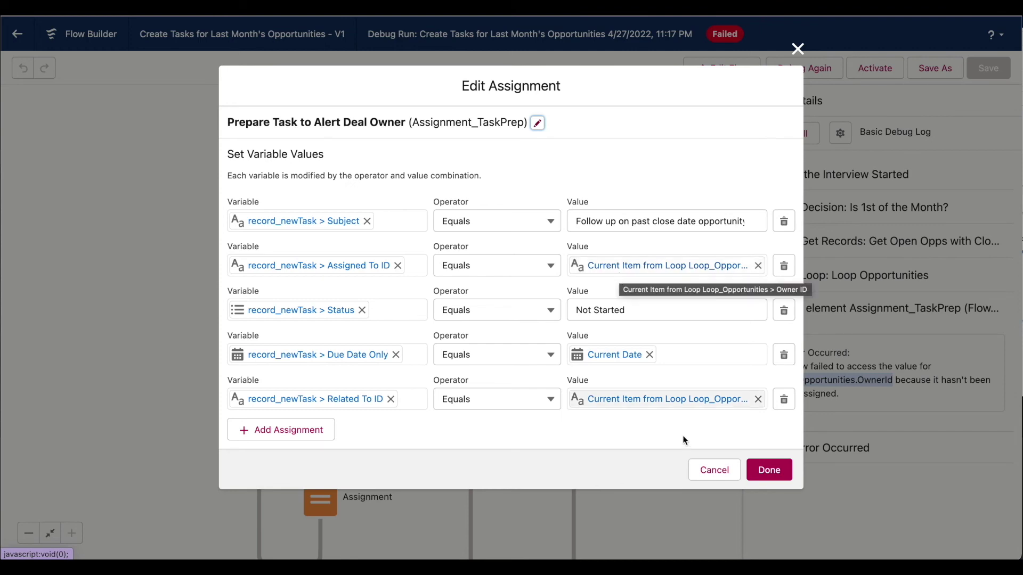
click(712, 471)
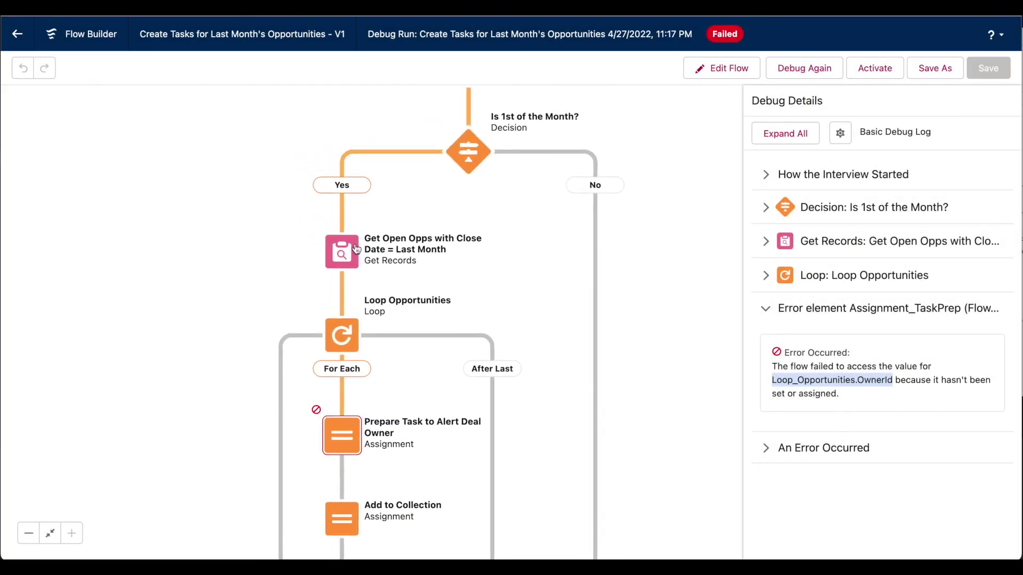
double_click(352, 243)
Step: Add OwnerId to the Get Open Opps stored fields and save the flow
scroll(394, 239, down, 6)
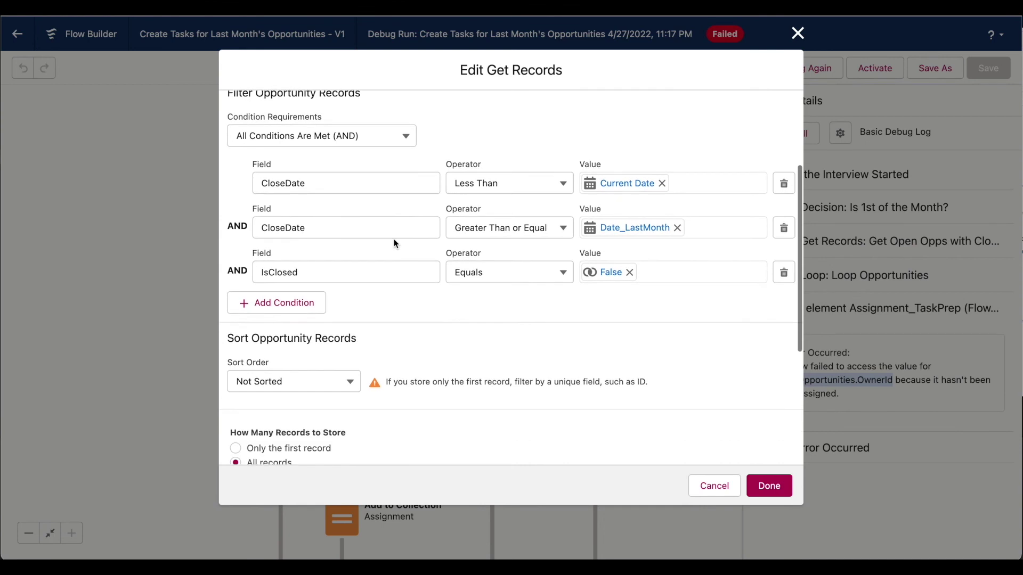
scroll(394, 239, down, 1)
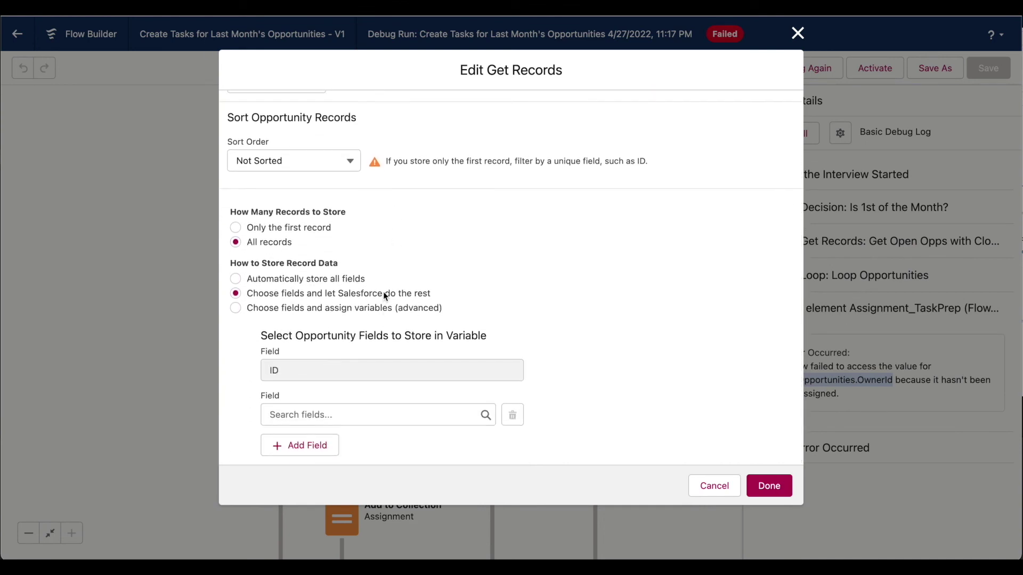
click(395, 410)
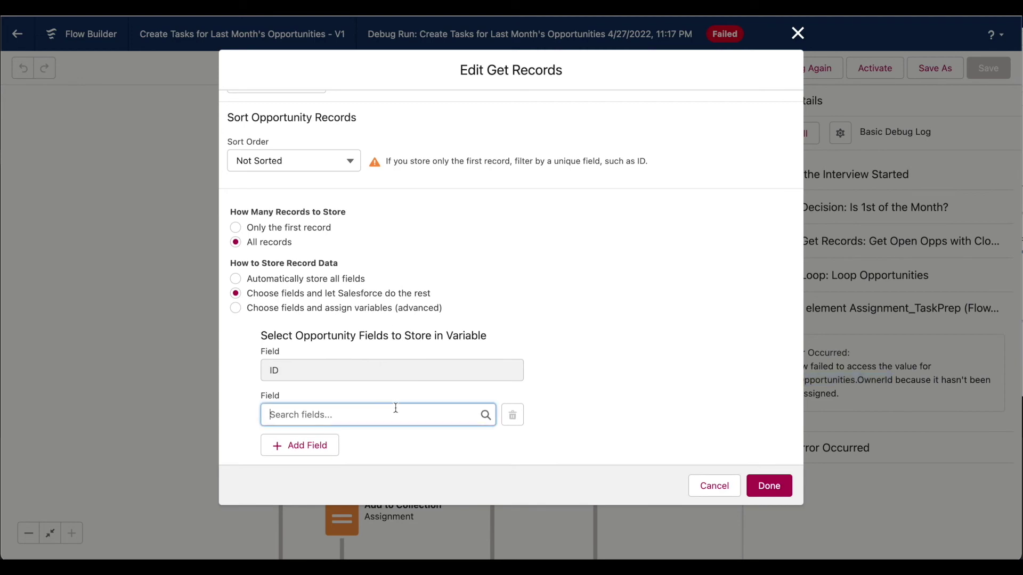
text(Owner)
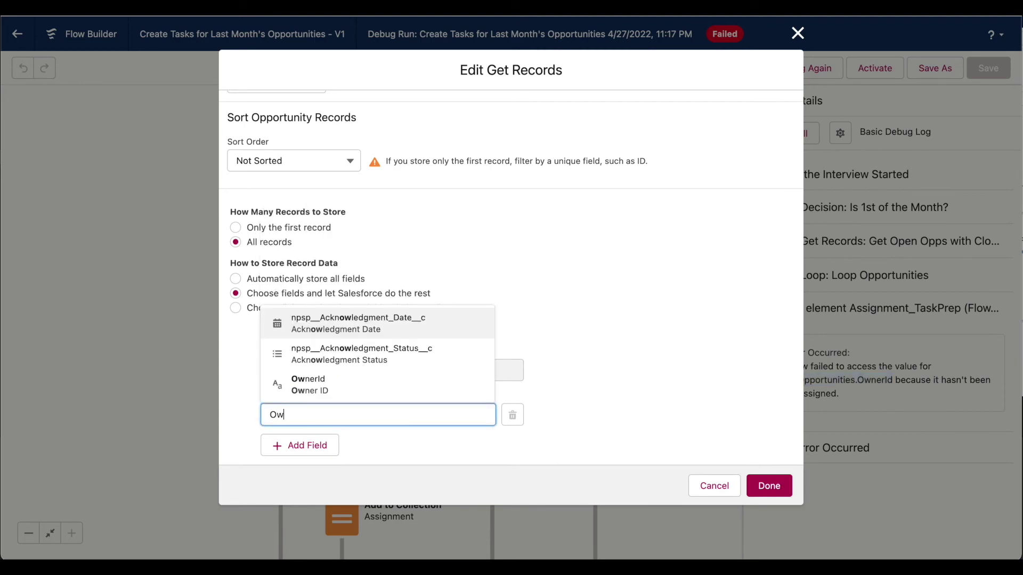
click(391, 392)
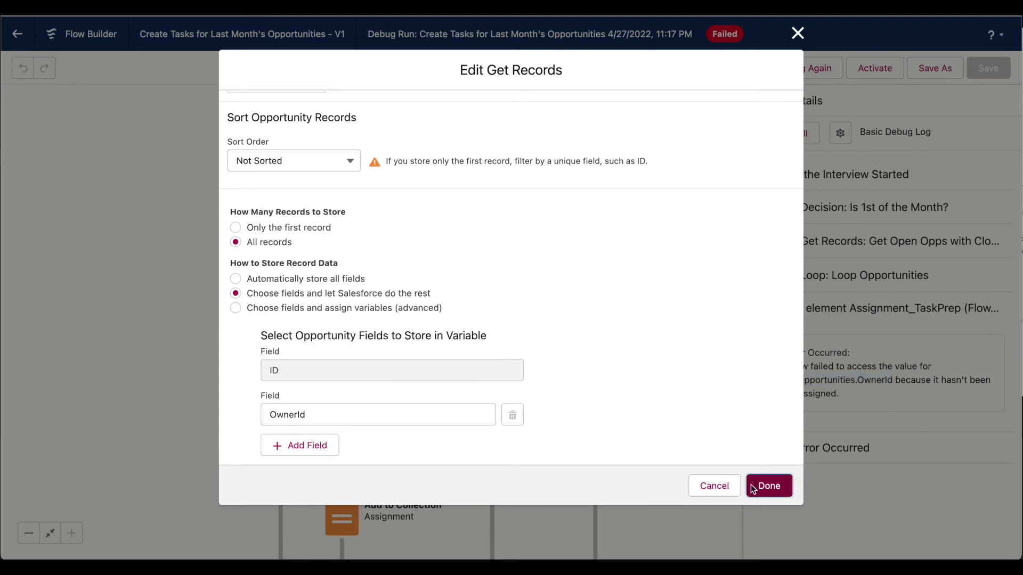
click(769, 486)
click(970, 74)
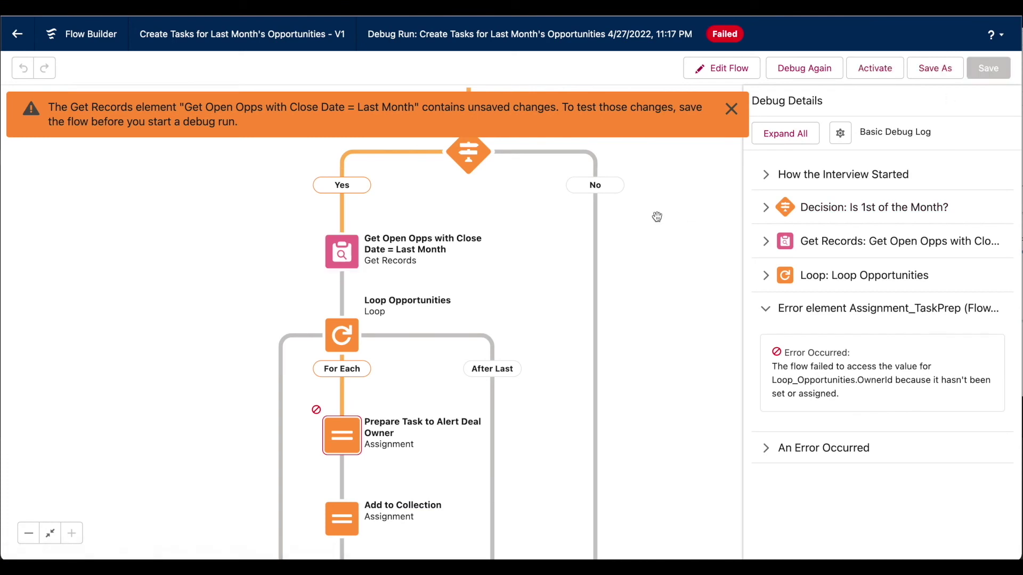
click(731, 109)
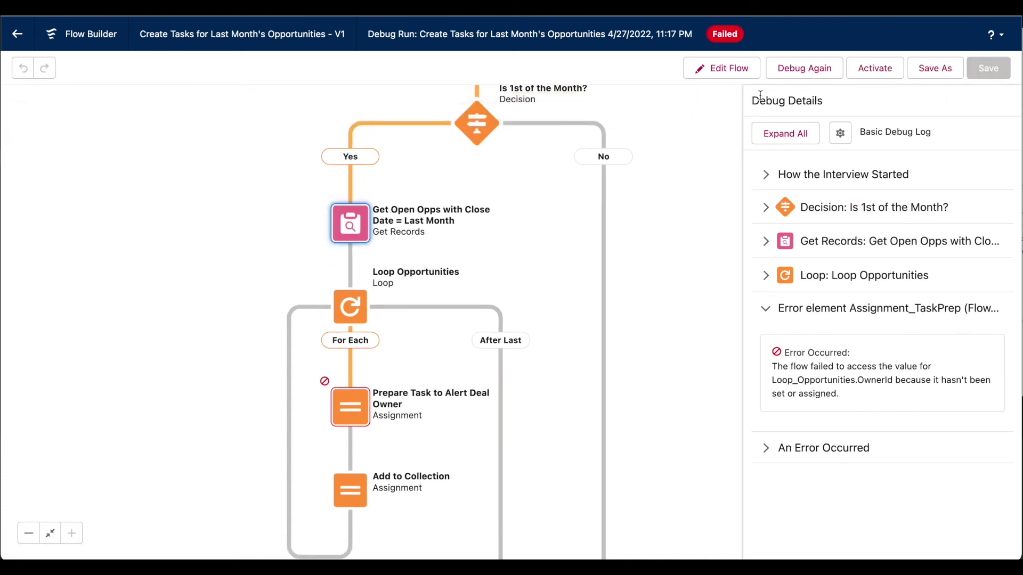
Step: Rerun the debug and view the Get Records step's details in the completed run
click(786, 78)
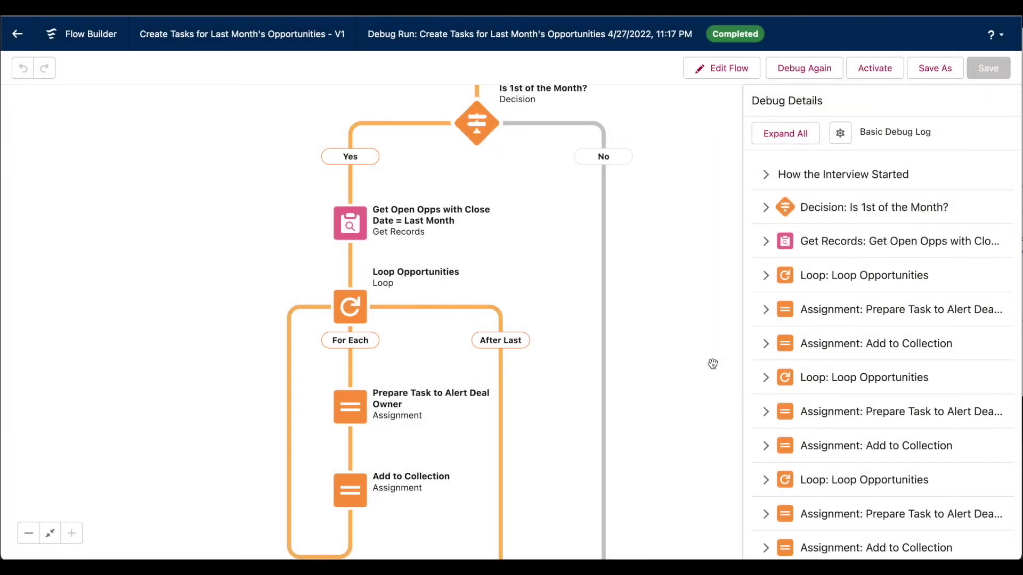
drag(682, 411, 684, 434)
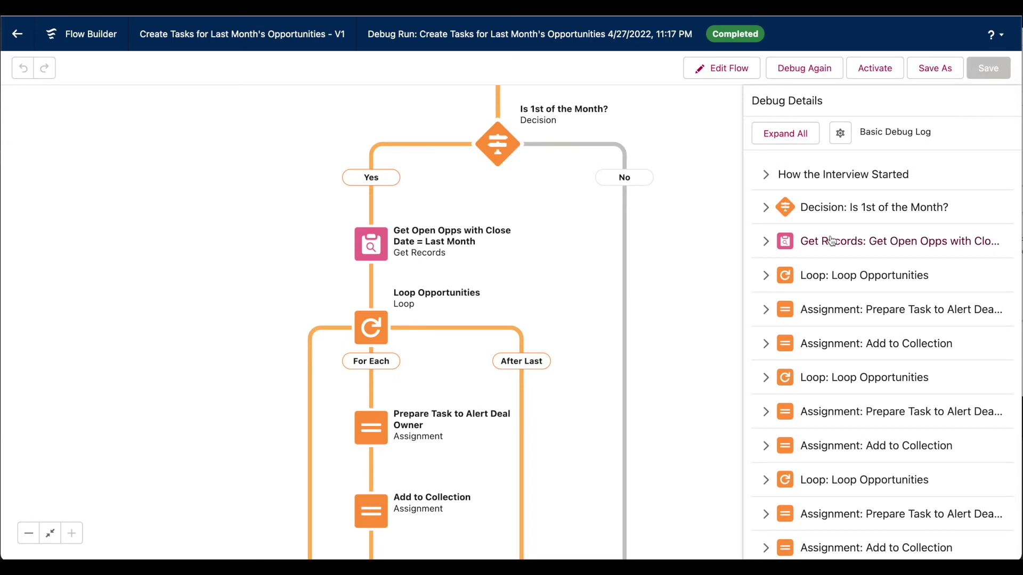
click(832, 240)
Step: Review the Get Records 'successfully found records' result and the loop's list of opportunity IDs
drag(883, 385, 757, 386)
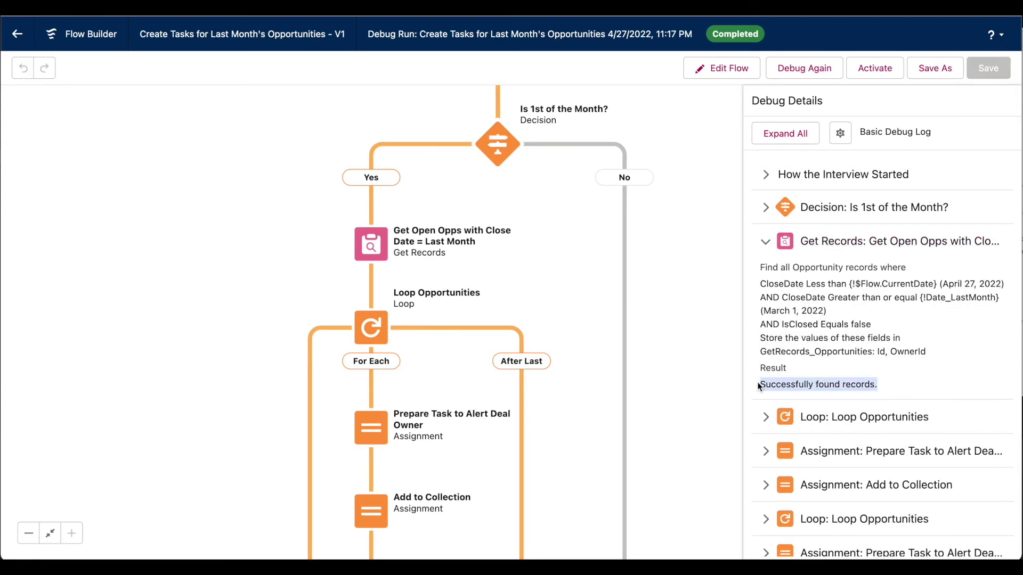
click(809, 251)
click(839, 275)
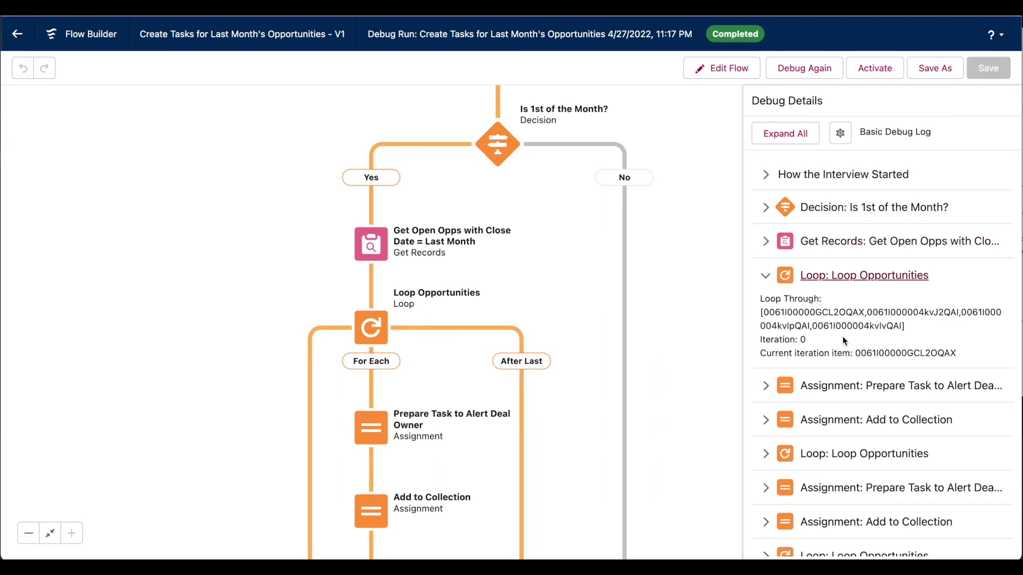
drag(903, 326, 759, 313)
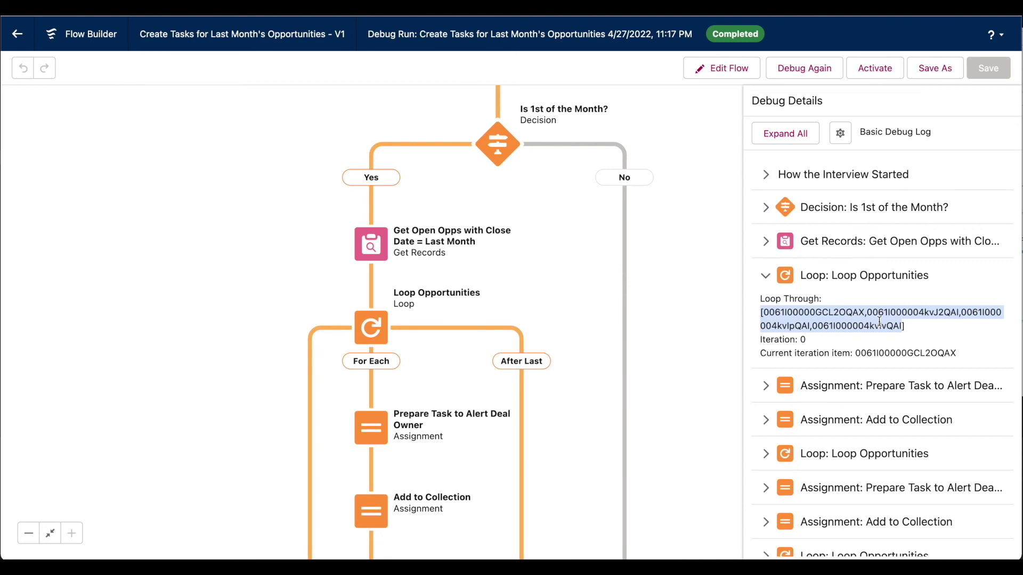
click(847, 278)
Step: Confirm the Create Tasks debug details show four task records ready to create
scroll(847, 282, down, 5)
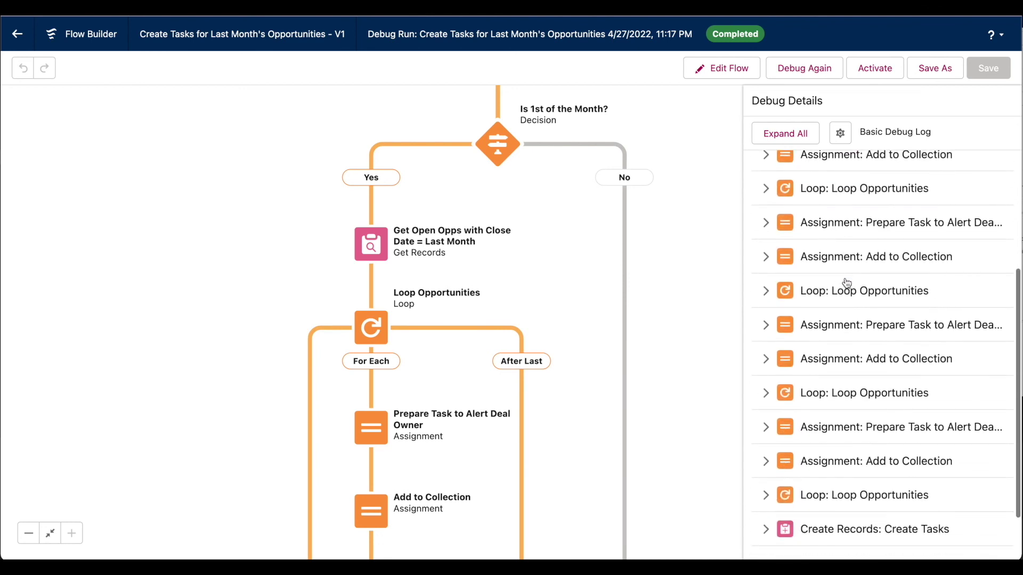
scroll(847, 282, down, 2)
click(880, 470)
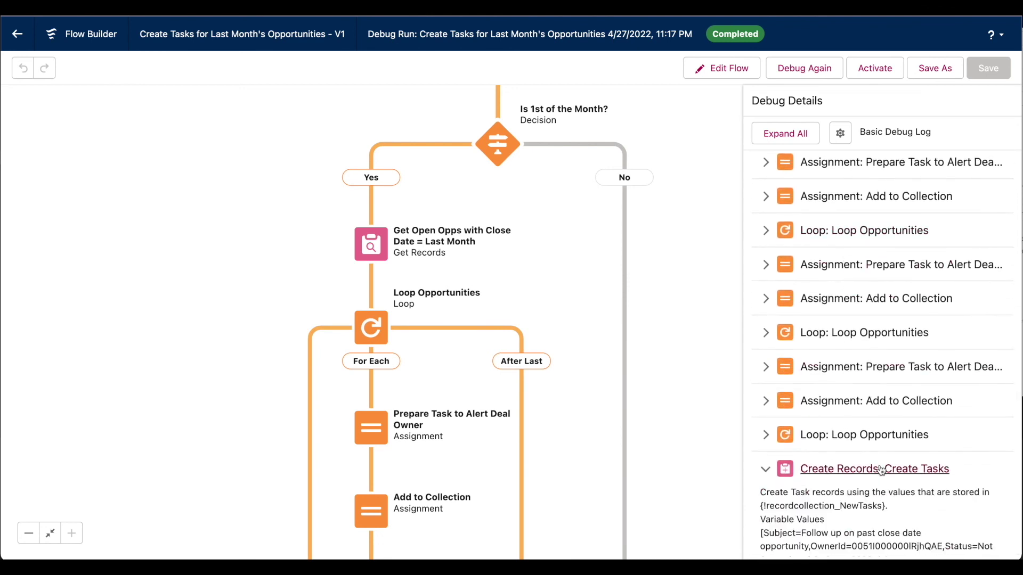
scroll(881, 452, down, 3)
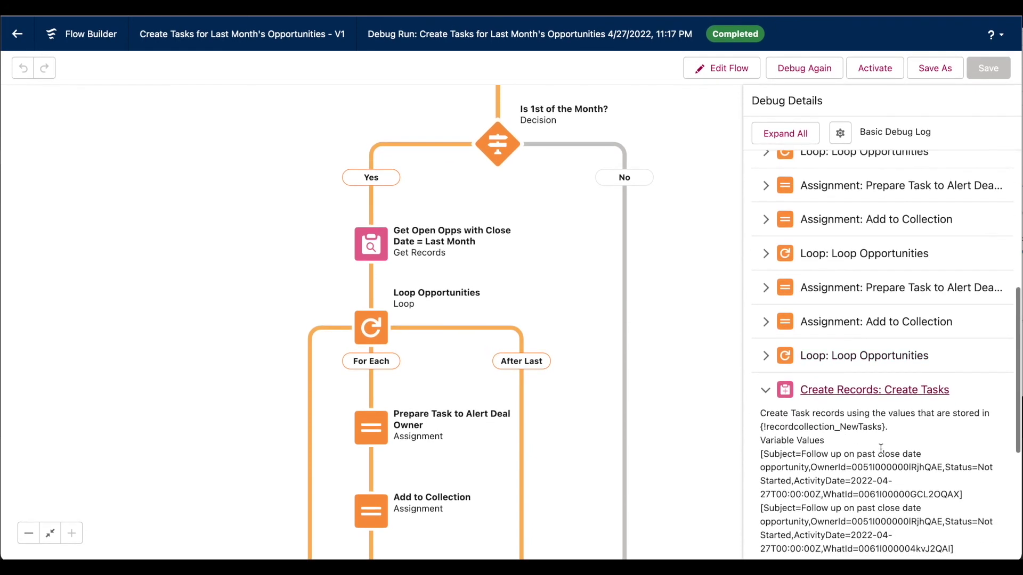
scroll(880, 449, down, 8)
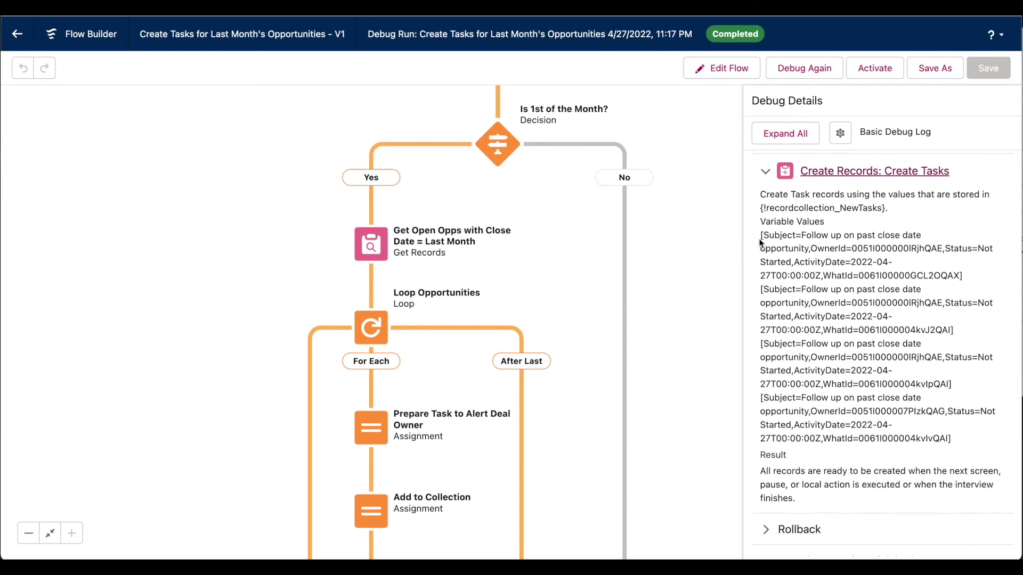
drag(760, 236, 956, 445)
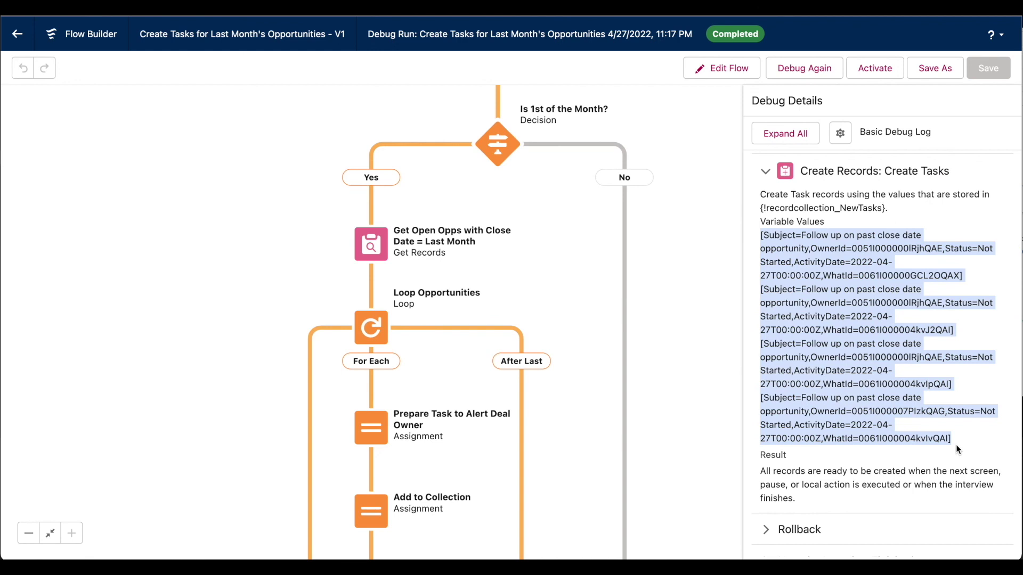
click(955, 444)
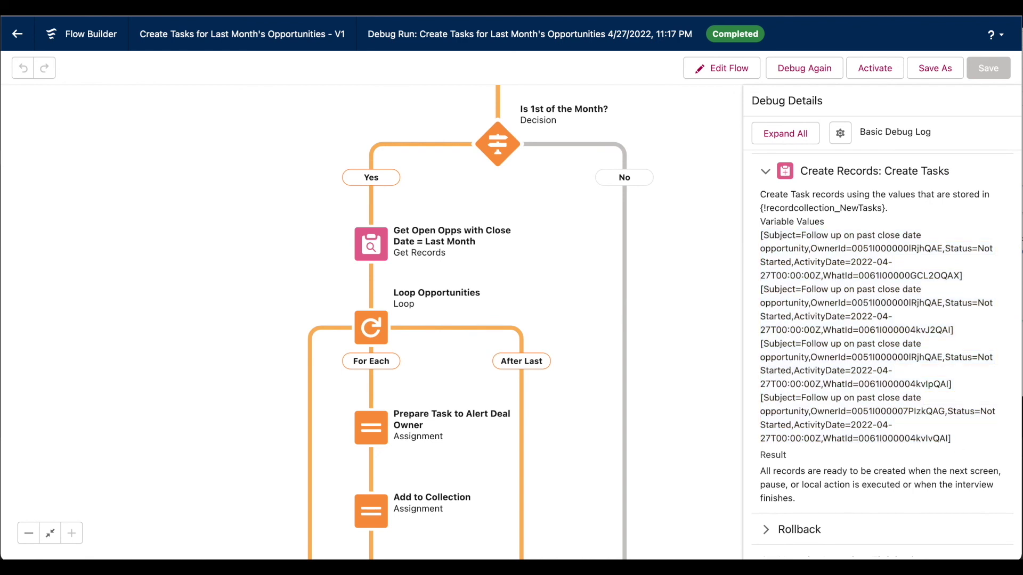
click(815, 71)
Step: Run the debug with rollback mode turned off so the tasks are really saved
click(409, 297)
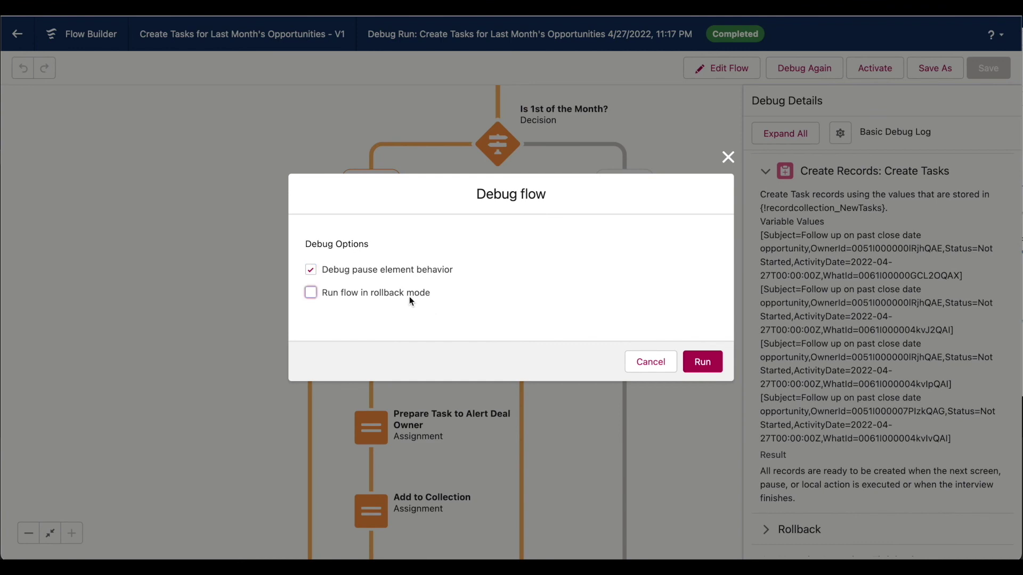
click(709, 362)
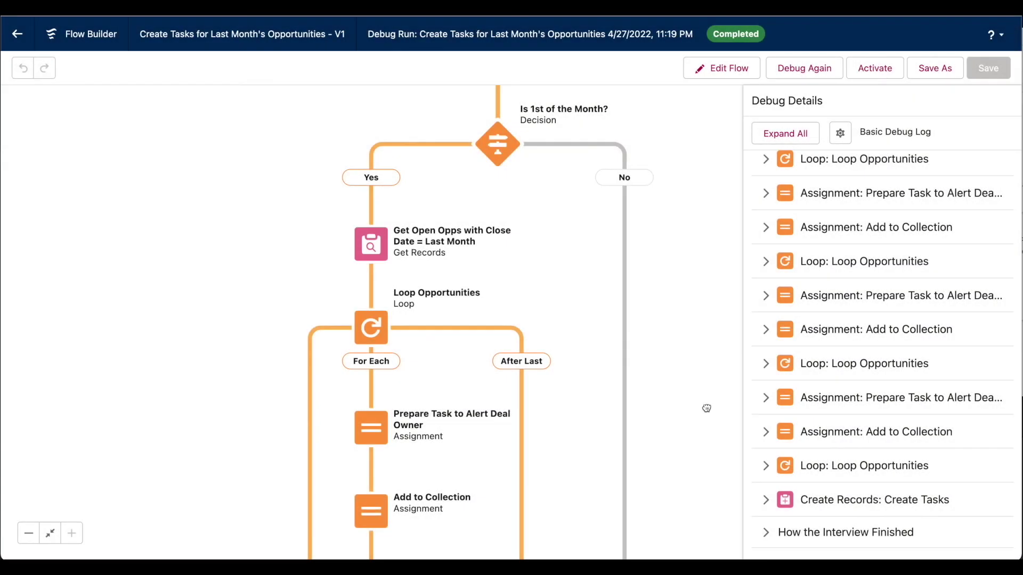
scroll(701, 373, down, 2)
scroll(673, 438, down, 5)
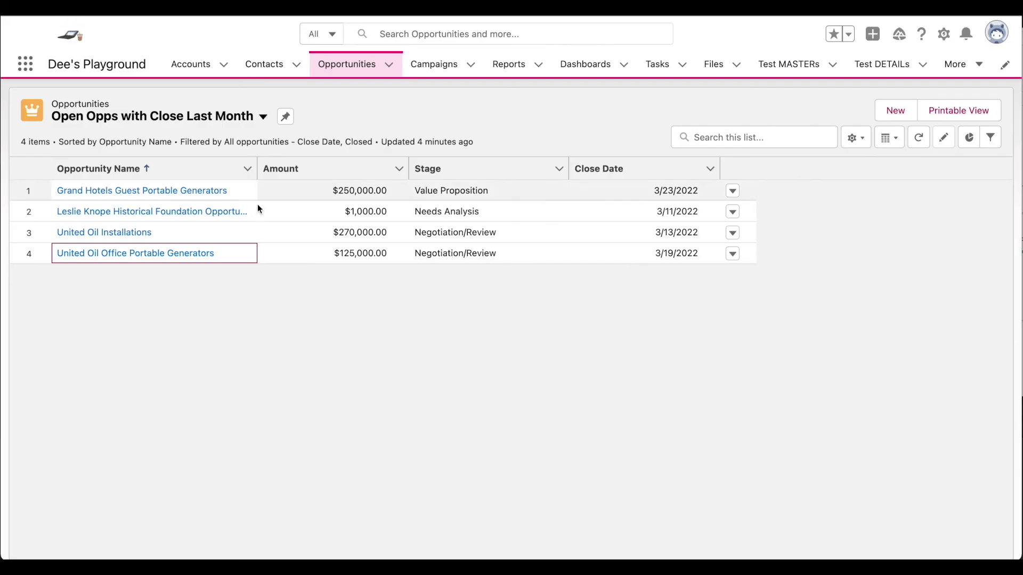
Step: Open the Grand Hotels Guest Portable Generators opportunity's 'Follow up on past close date opportunity' task
click(214, 197)
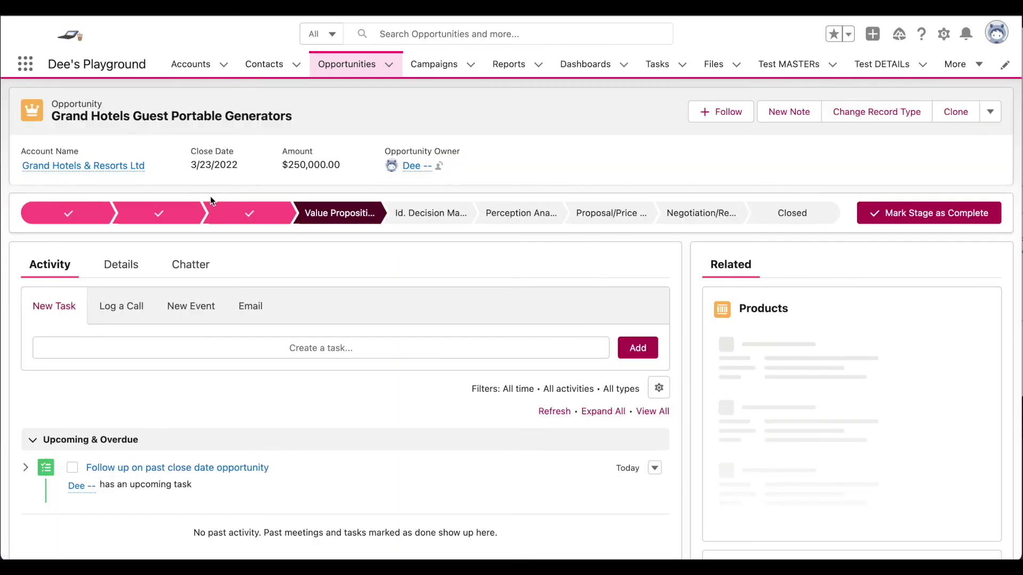
scroll(368, 185, down, 1)
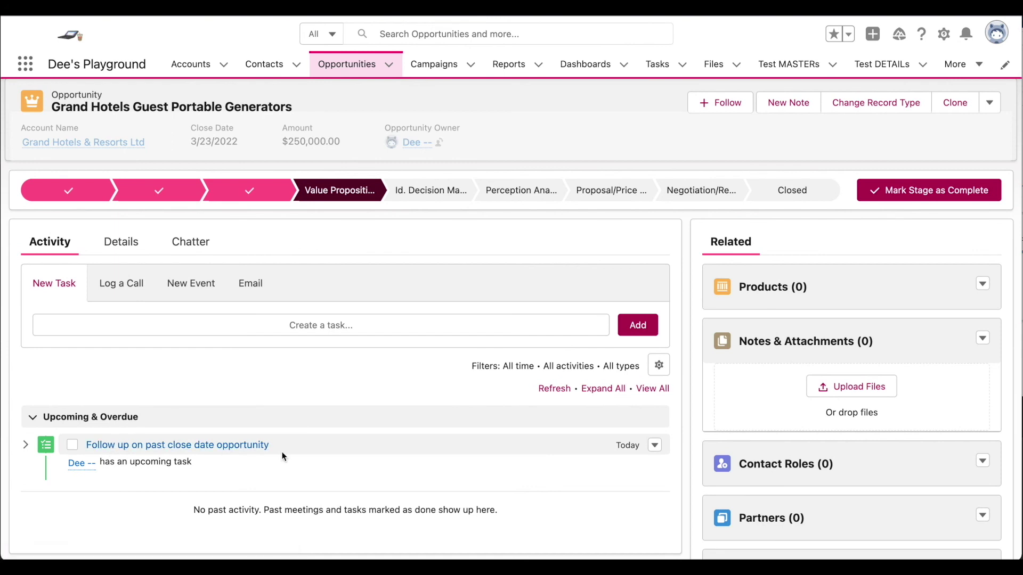
click(263, 446)
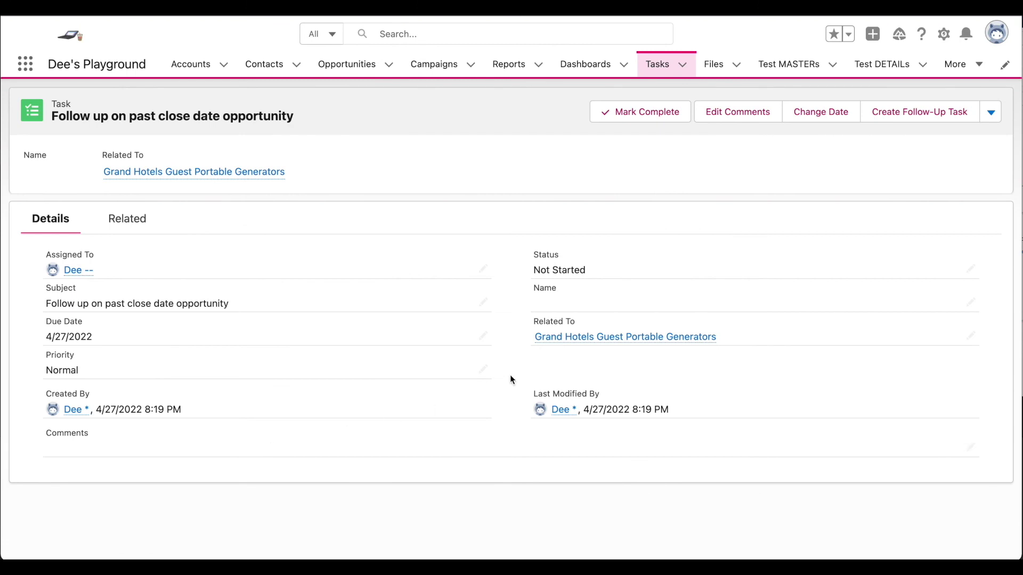
mouse_move(543, 343)
mouse_move(75, 273)
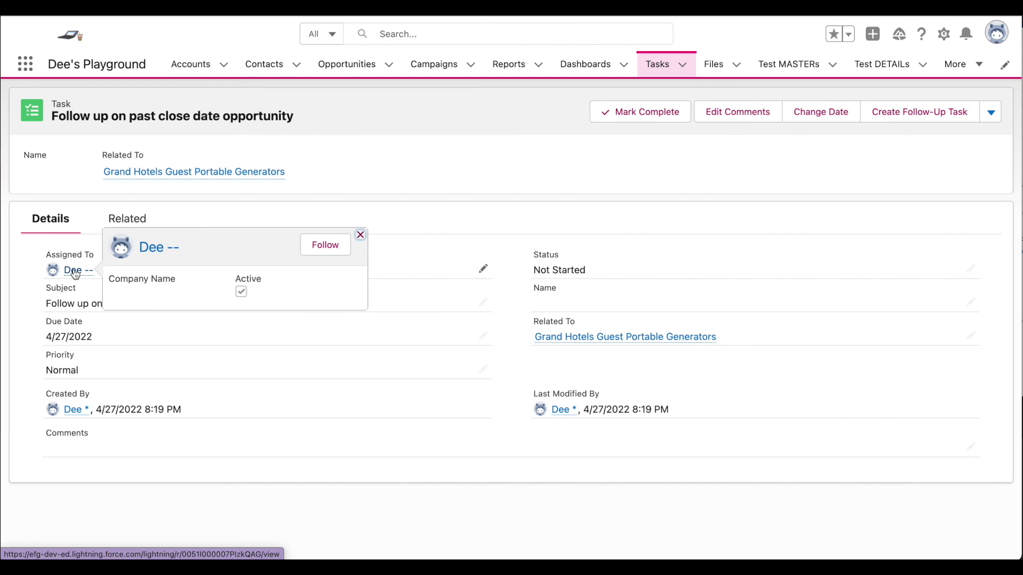